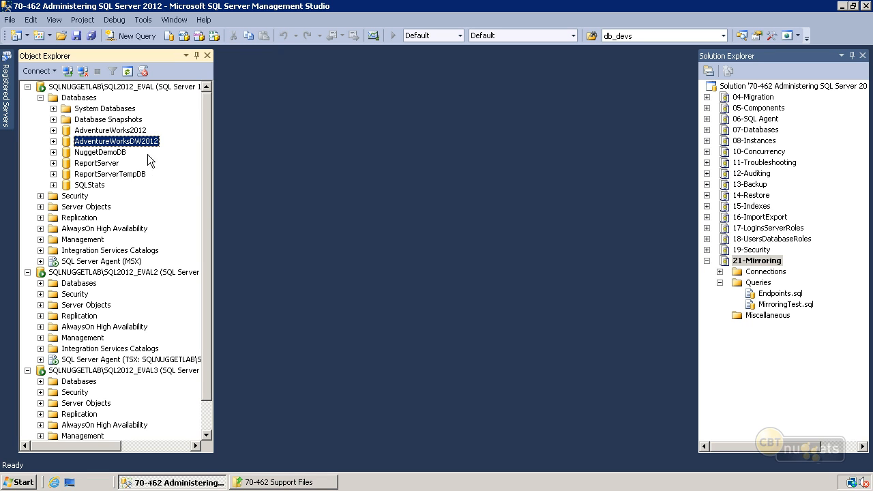
Make a full backup of the AdventureWorksDW2012 database to C:\70-462 Support Files\21-Mirroring\AWDW2012_FULL.bak
{"action": "right_click", "coordinate": [100, 143]}
{"action": "mouse_move", "coordinate": [128, 202]}
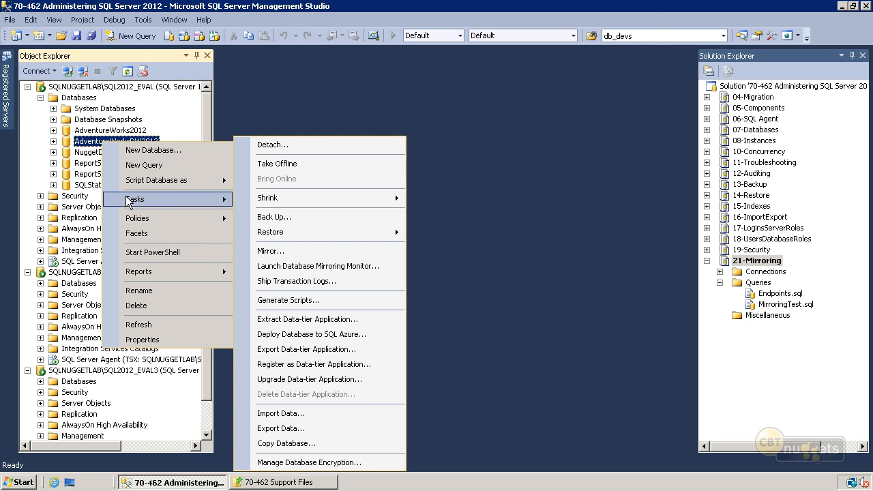
{"action": "left_click", "coordinate": [274, 217]}
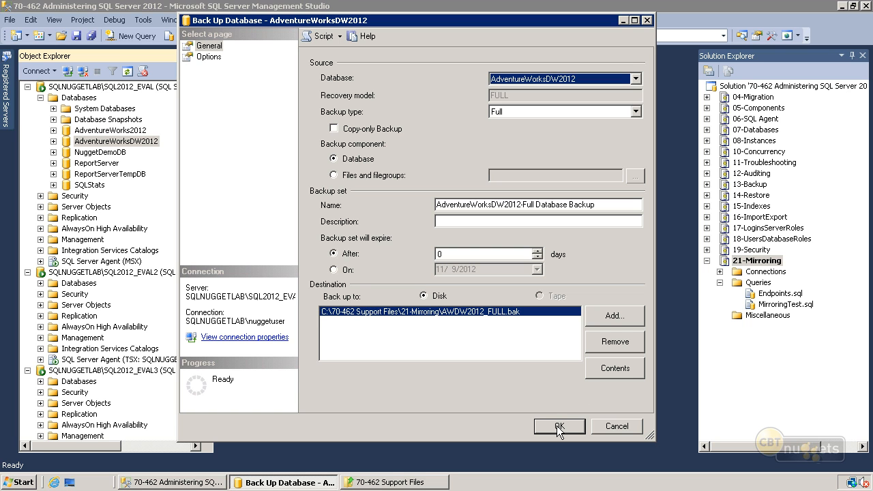
{"action": "left_click", "coordinate": [214, 57]}
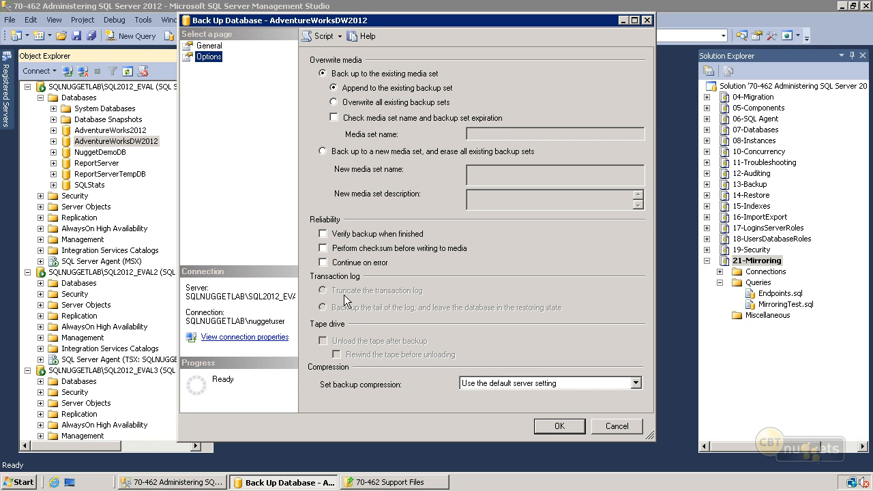
{"action": "left_click", "coordinate": [207, 46]}
{"action": "left_click", "coordinate": [573, 425]}
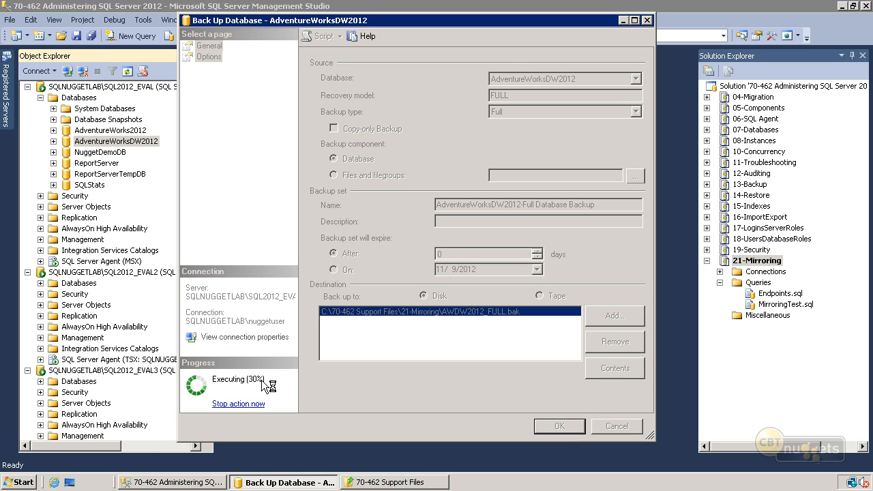
Check the recovery model in the AdventureWorksDW2012 database properties and dismiss the finished backup
{"action": "right_click", "coordinate": [145, 141]}
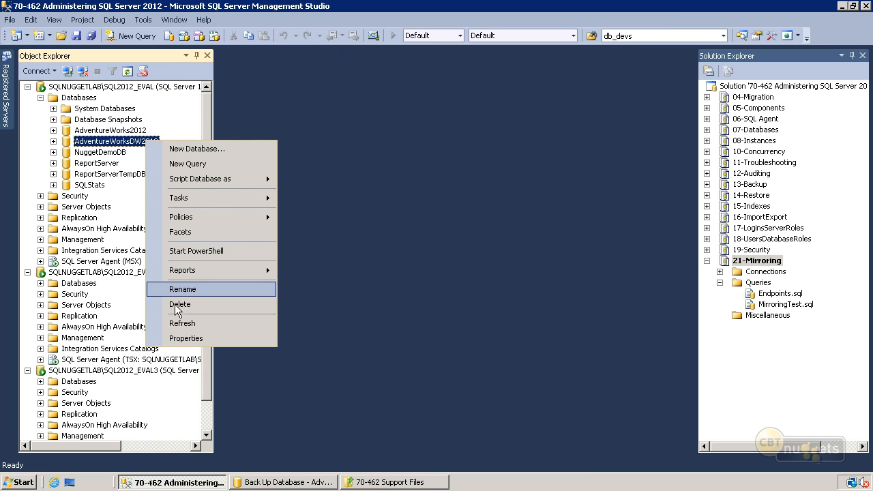
{"action": "left_click", "coordinate": [181, 338]}
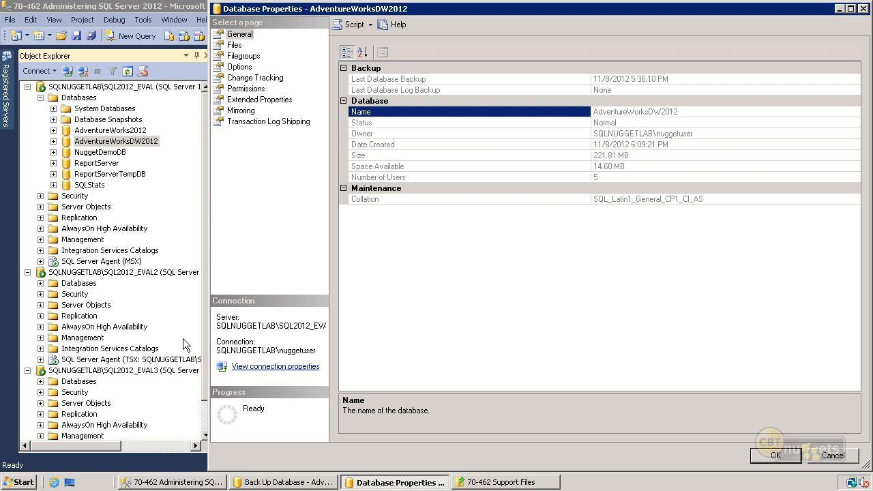
{"action": "left_click", "coordinate": [239, 67]}
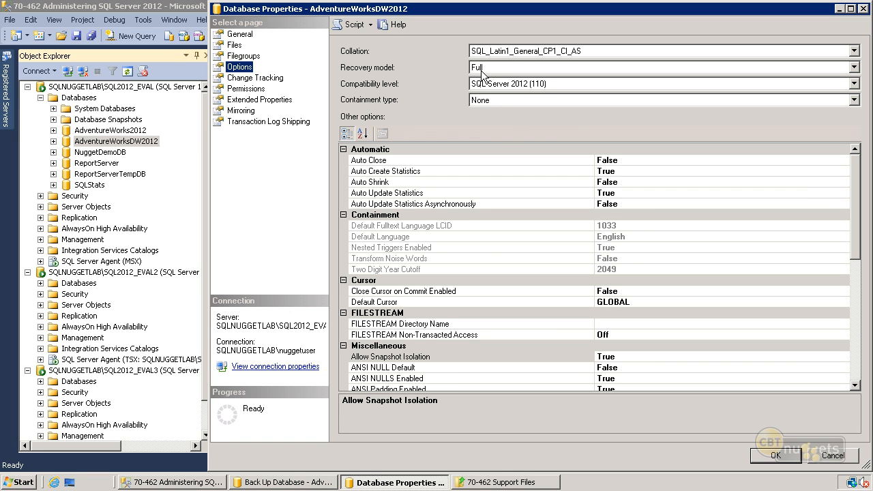
{"action": "left_click", "coordinate": [834, 464]}
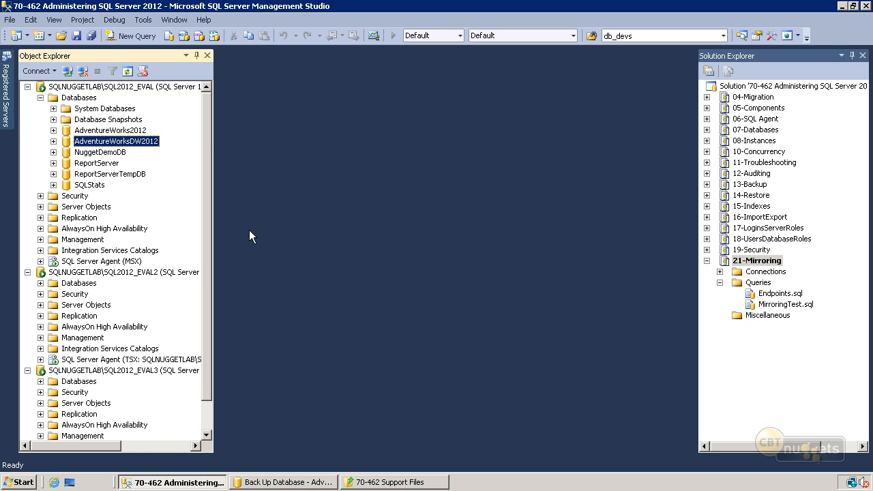
{"action": "left_click", "coordinate": [334, 482]}
{"action": "left_click", "coordinate": [579, 257]}
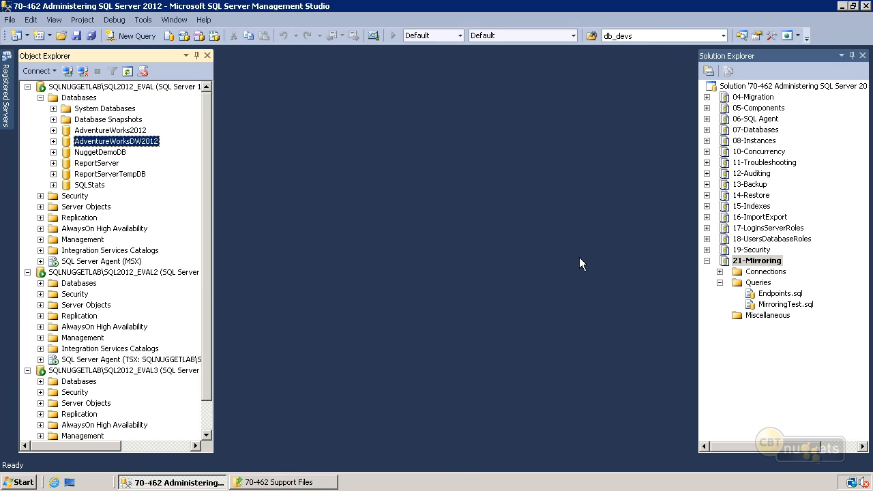
Open a database restore on the SQL2012_EVAL2 instance and choose a backup device as its source
{"action": "scroll", "coordinate": [206, 249], "scroll_direction": "down", "scroll_amount": 1}
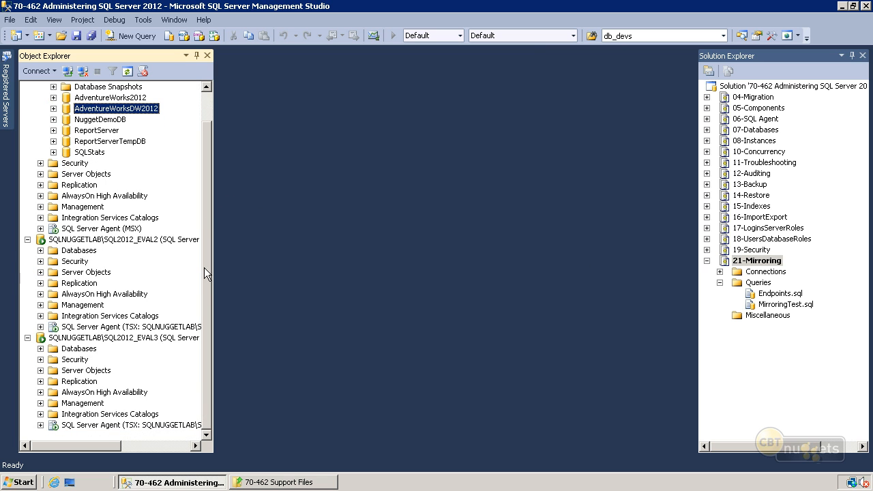
{"action": "left_click", "coordinate": [40, 251]}
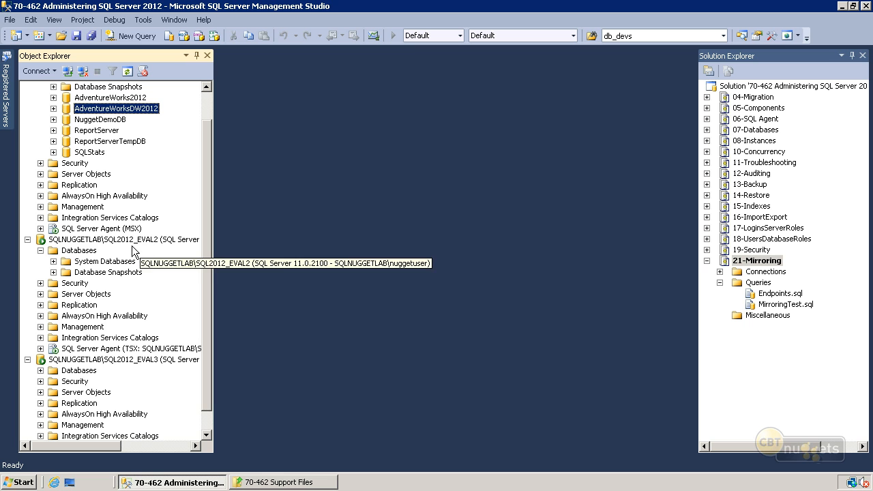
{"action": "right_click", "coordinate": [92, 252]}
{"action": "left_click", "coordinate": [124, 296]}
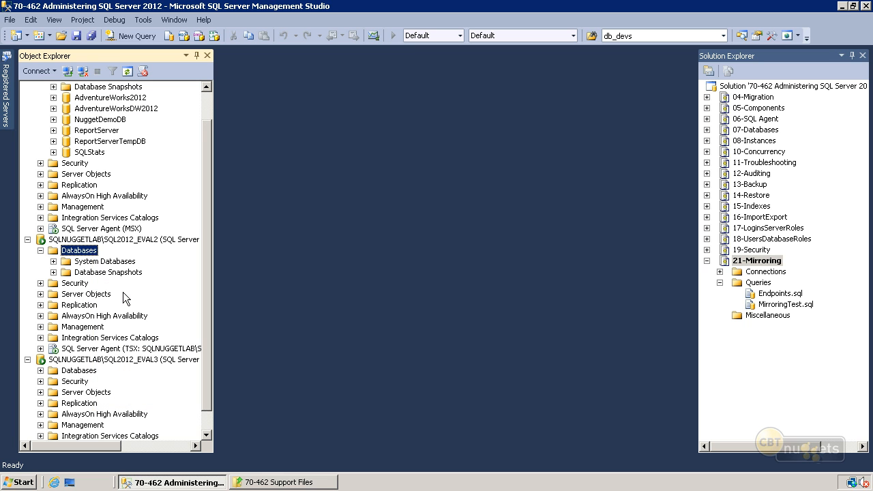
{"action": "left_click", "coordinate": [447, 104]}
Add AWDW2012_FULL.bak from C:\70-462 Support Files\21-Mirroring as the backup file to restore
{"action": "left_click", "coordinate": [818, 106]}
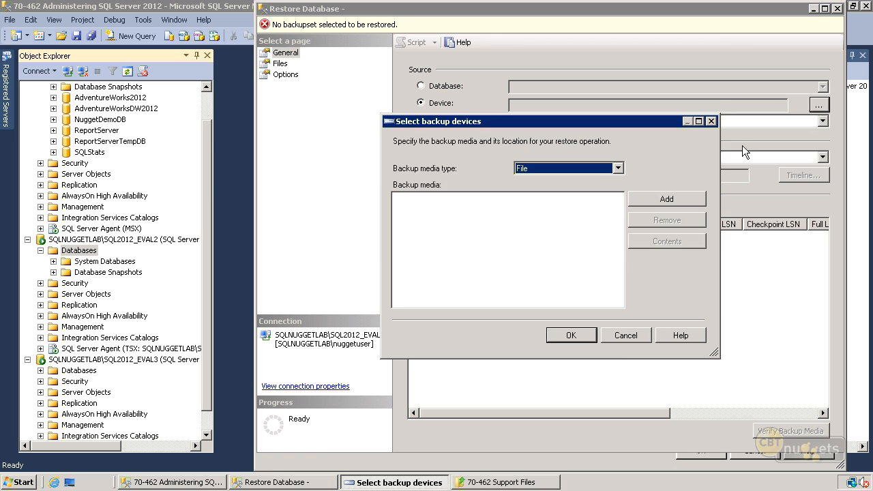
{"action": "left_click", "coordinate": [652, 201]}
{"action": "left_click_drag", "start_coordinate": [504, 229], "coordinate": [506, 145]}
{"action": "left_click", "coordinate": [412, 145]}
{"action": "double_click", "coordinate": [664, 124]}
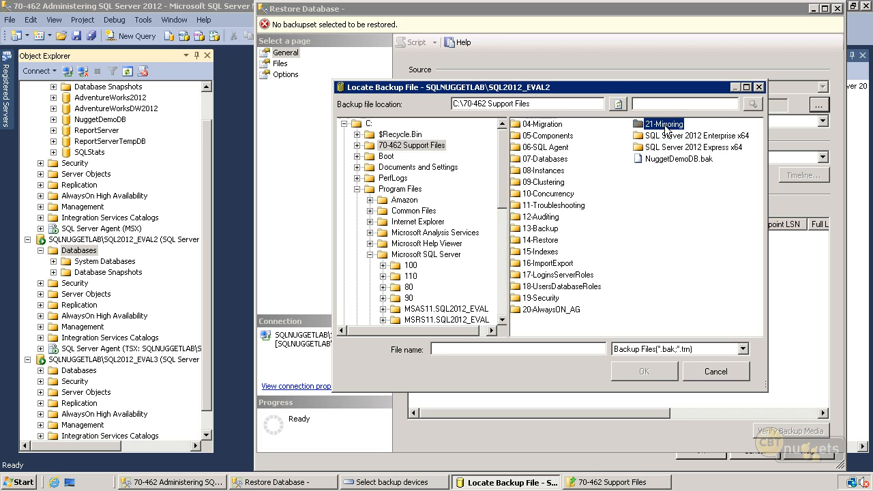
{"action": "left_click", "coordinate": [579, 126]}
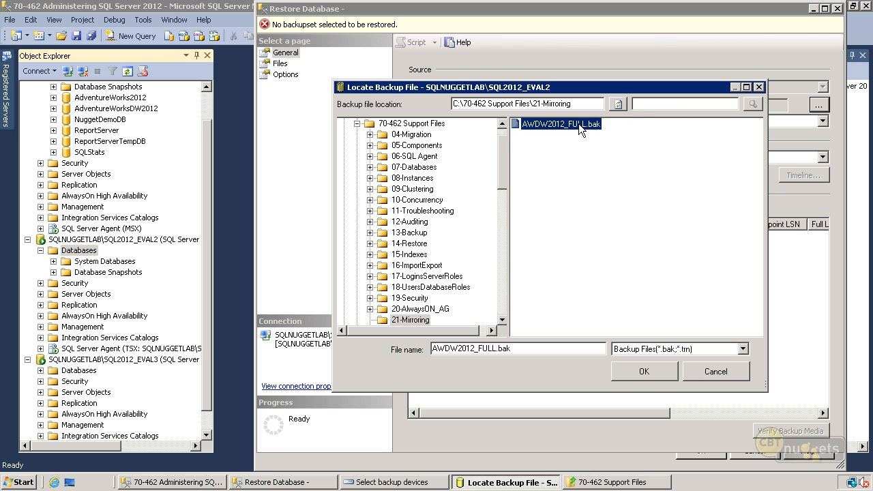
{"action": "left_click", "coordinate": [643, 373]}
{"action": "left_click", "coordinate": [577, 333]}
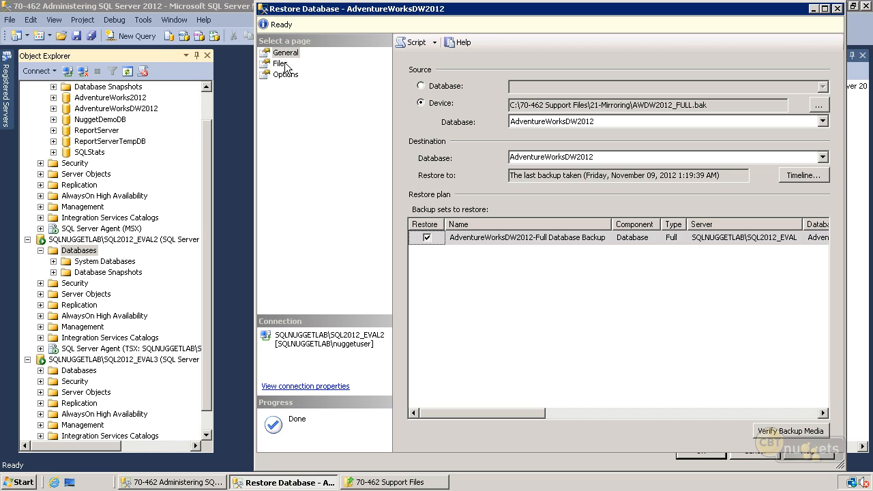
Restore AdventureWorksDW2012 with all files relocated to the SQL2012_EVAL2 folders and the recovery state RESTORE WITH NORECOVERY
{"action": "left_click", "coordinate": [285, 65]}
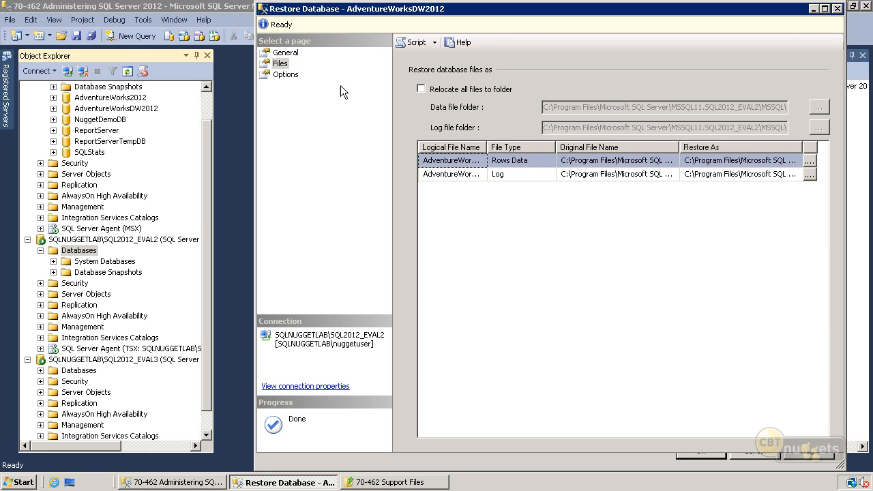
{"action": "left_click", "coordinate": [469, 90]}
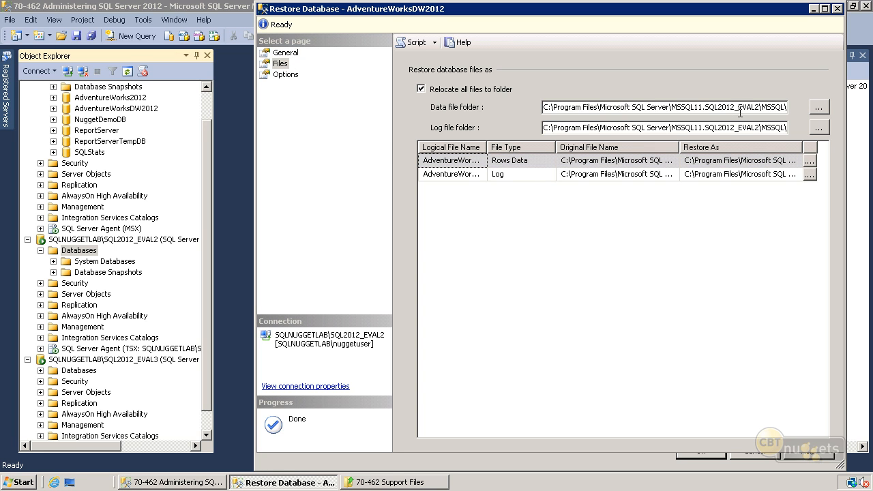
{"action": "left_click", "coordinate": [284, 74]}
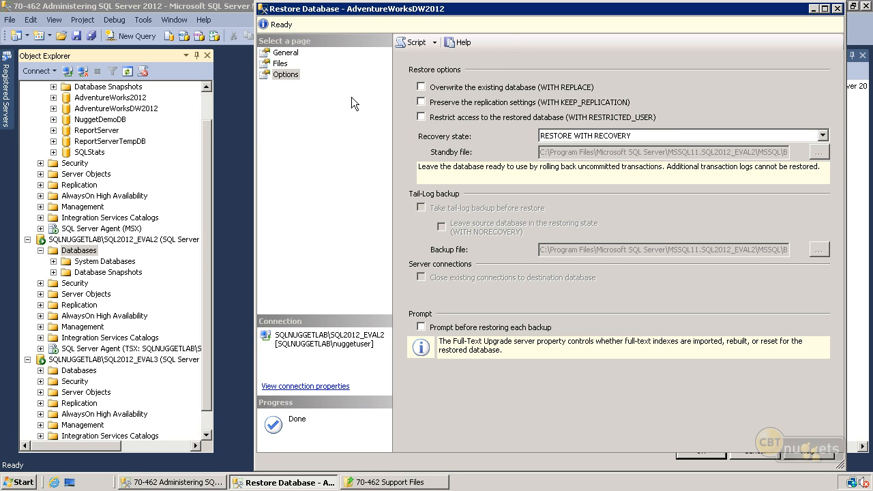
{"action": "left_click", "coordinate": [563, 137]}
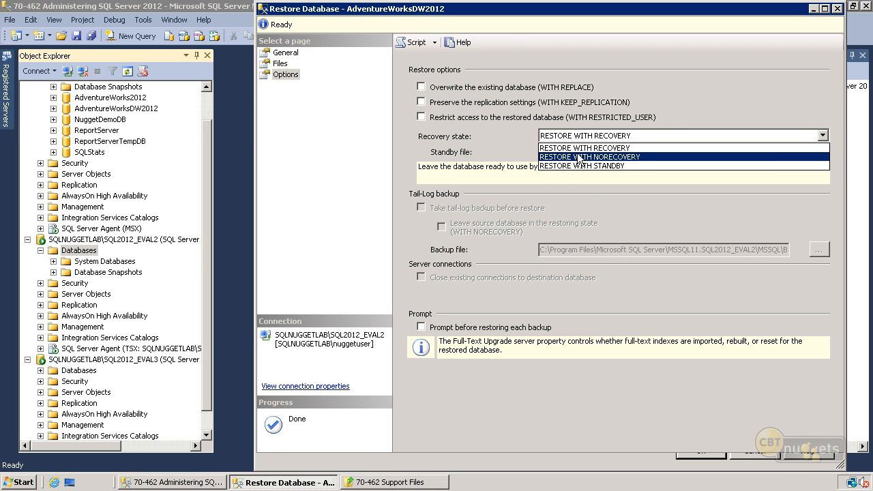
{"action": "left_click", "coordinate": [578, 157]}
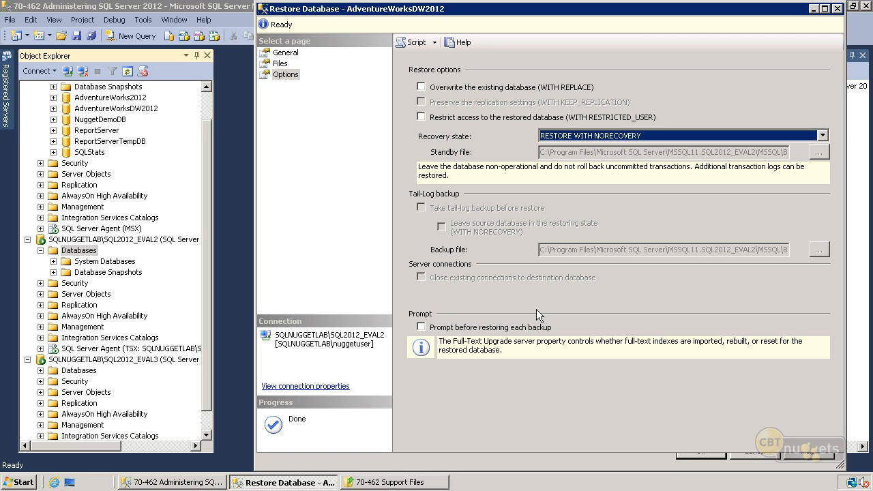
{"action": "left_click", "coordinate": [701, 453]}
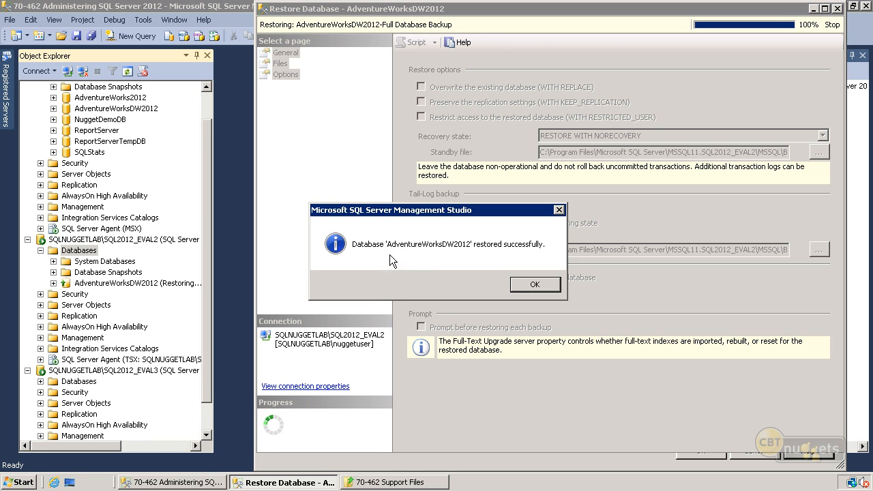
{"action": "left_click", "coordinate": [528, 288]}
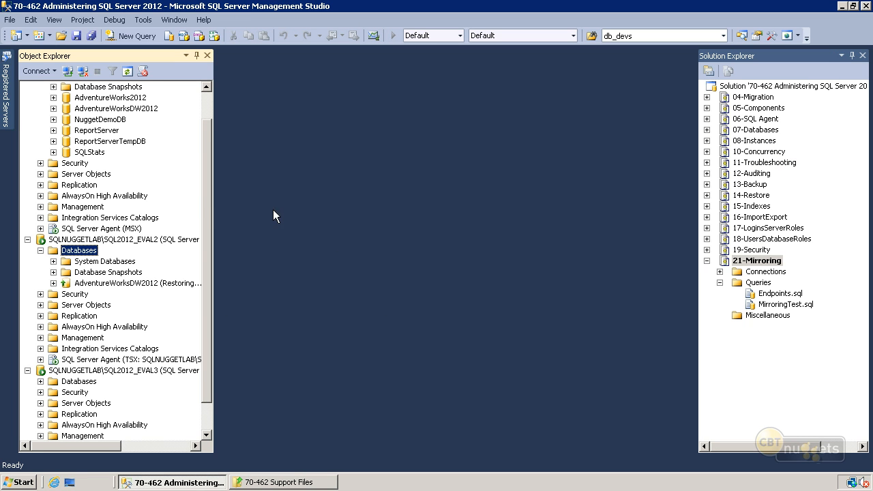
Open the mirroring settings of AdventureWorksDW2012 on the SQL2012_EVAL instance
{"action": "scroll", "coordinate": [211, 197], "scroll_direction": "up", "scroll_amount": 1}
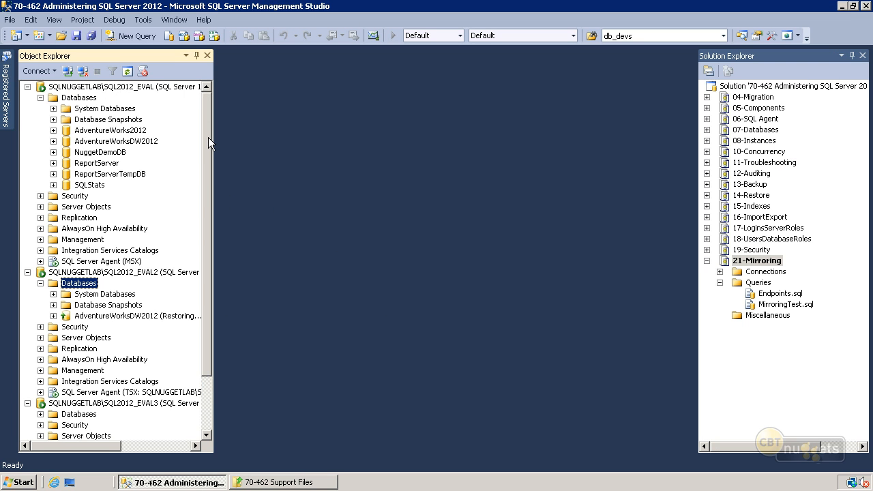
{"action": "right_click", "coordinate": [127, 142]}
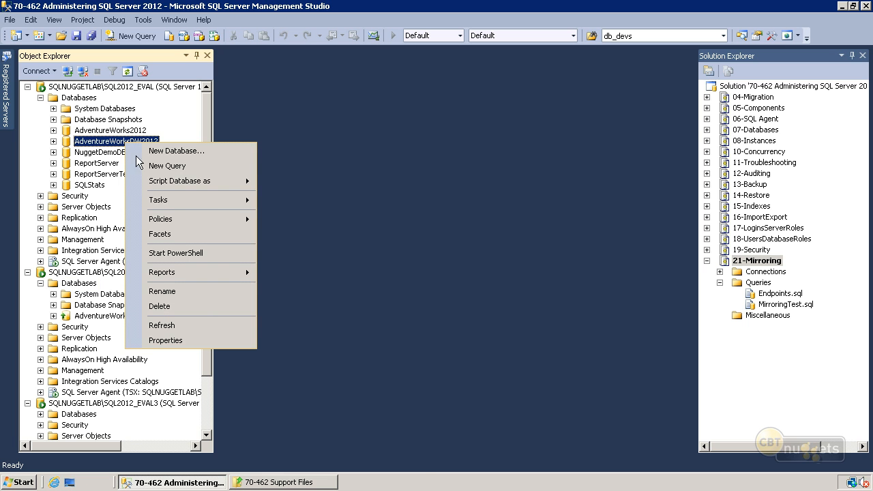
{"action": "mouse_move", "coordinate": [156, 200]}
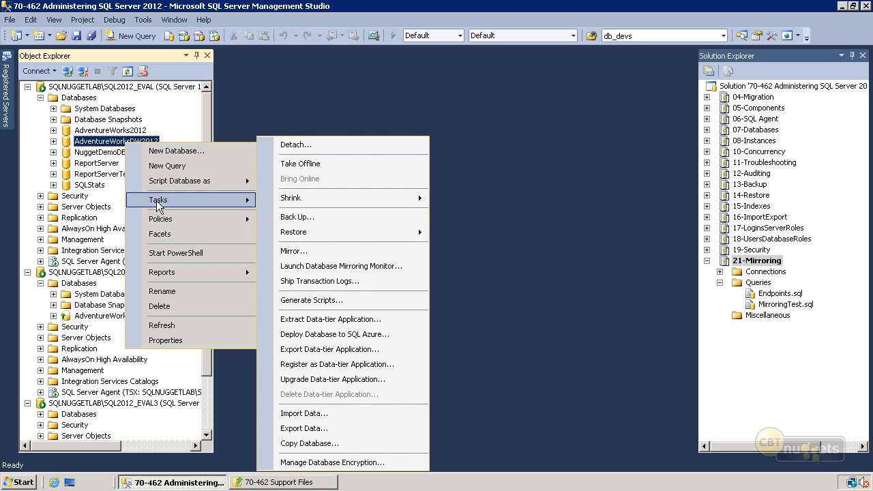
{"action": "left_click", "coordinate": [302, 254]}
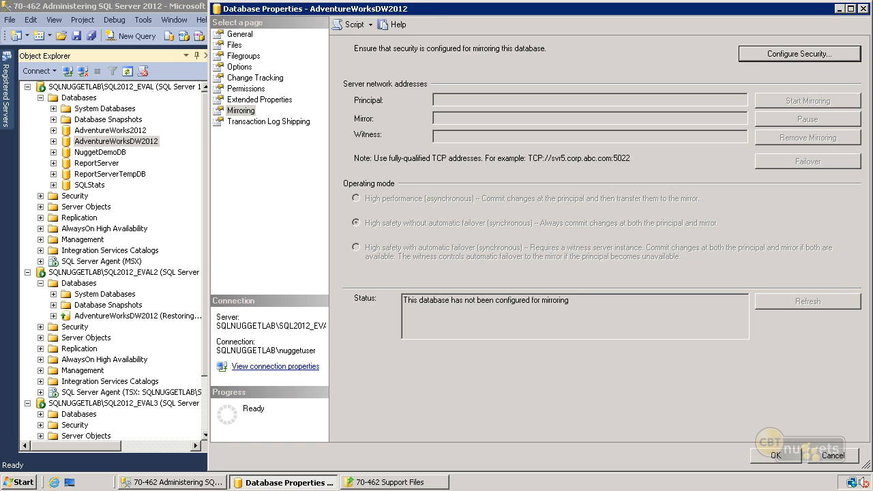
{"action": "left_click_drag", "start_coordinate": [433, 9], "coordinate": [378, 4]}
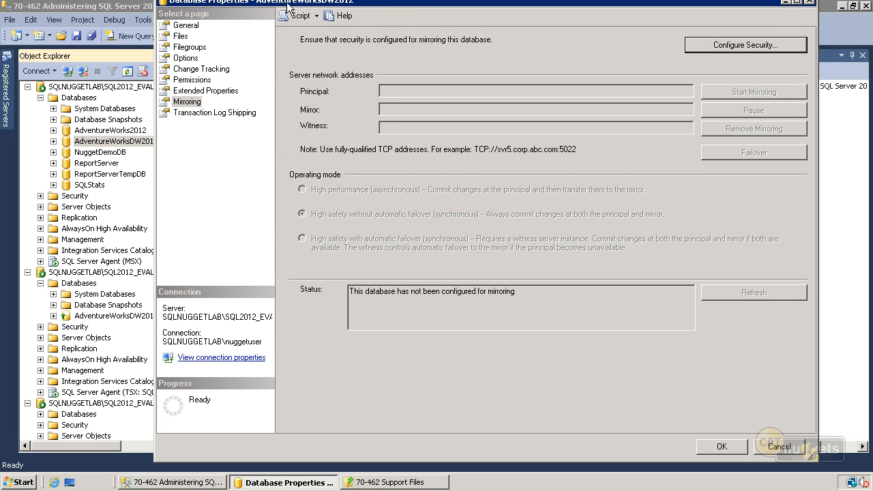
{"action": "left_click_drag", "start_coordinate": [286, 2], "coordinate": [281, 21]}
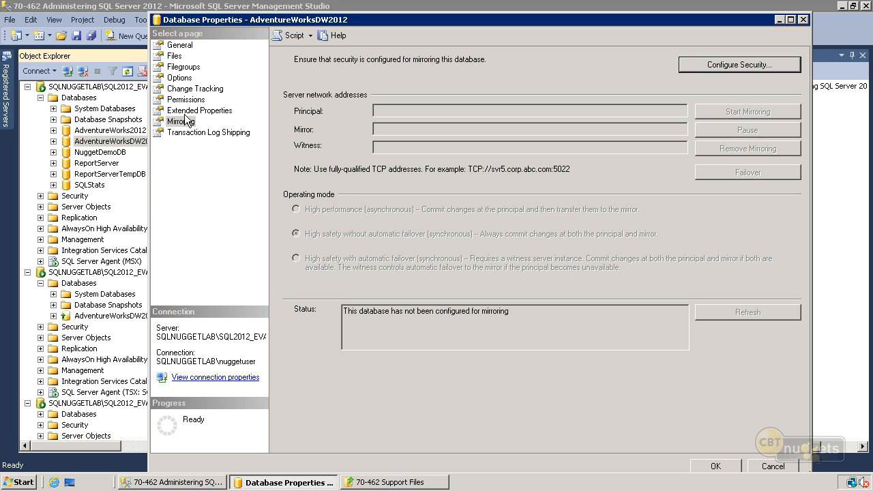
Configure mirroring security to include a witness server instance and accept listener port 5022 with endpoint name Mirroring for the principal
{"action": "left_click", "coordinate": [708, 63]}
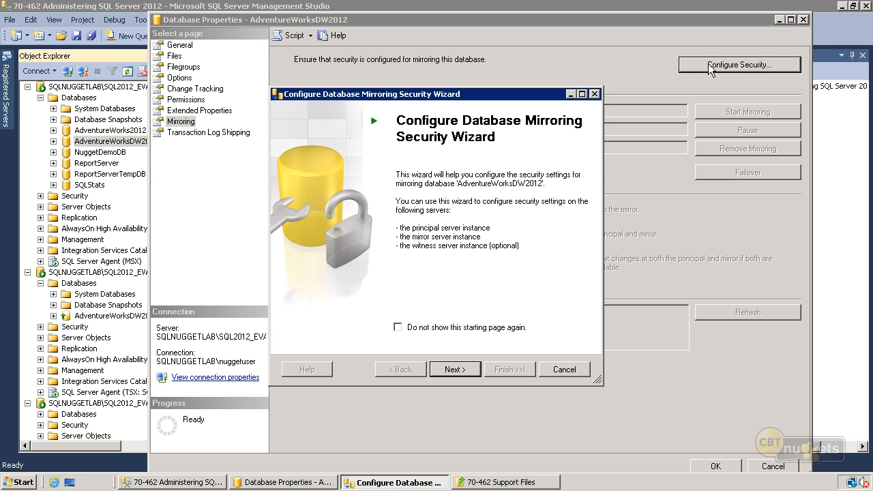
{"action": "left_click", "coordinate": [469, 370]}
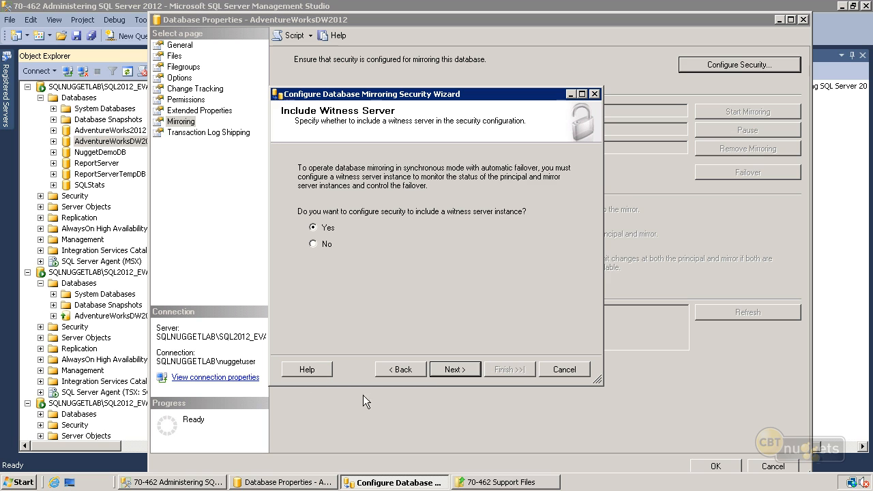
{"action": "left_click", "coordinate": [455, 369]}
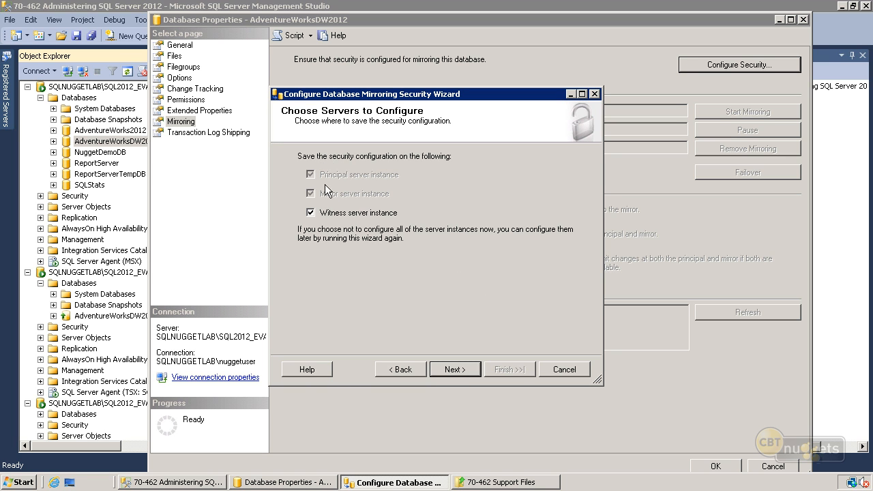
{"action": "left_click", "coordinate": [455, 368]}
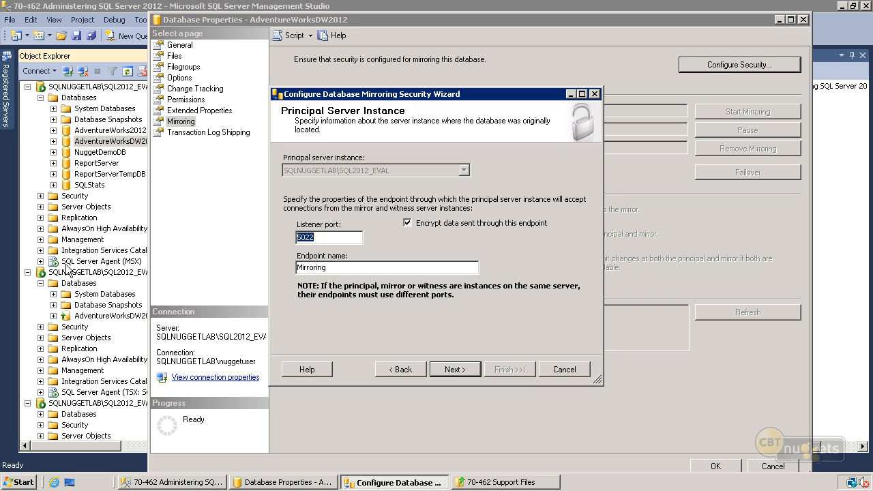
{"action": "left_click_drag", "start_coordinate": [328, 237], "coordinate": [286, 236]}
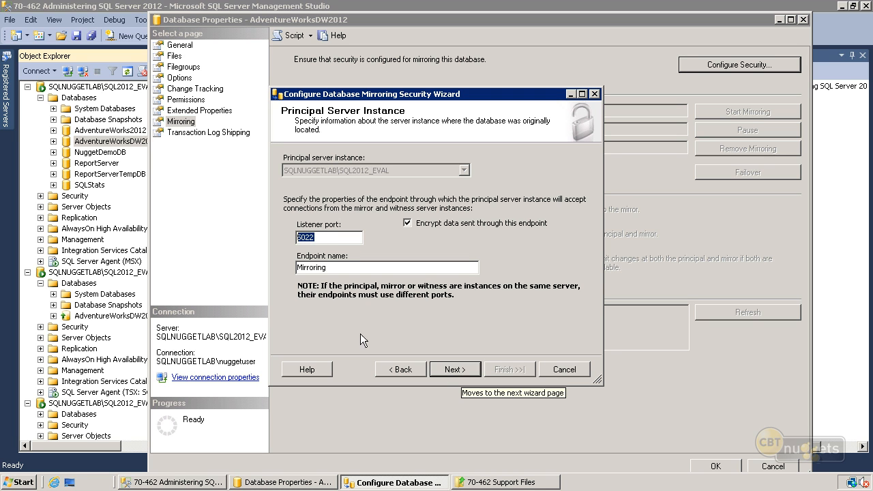
{"action": "left_click", "coordinate": [447, 368]}
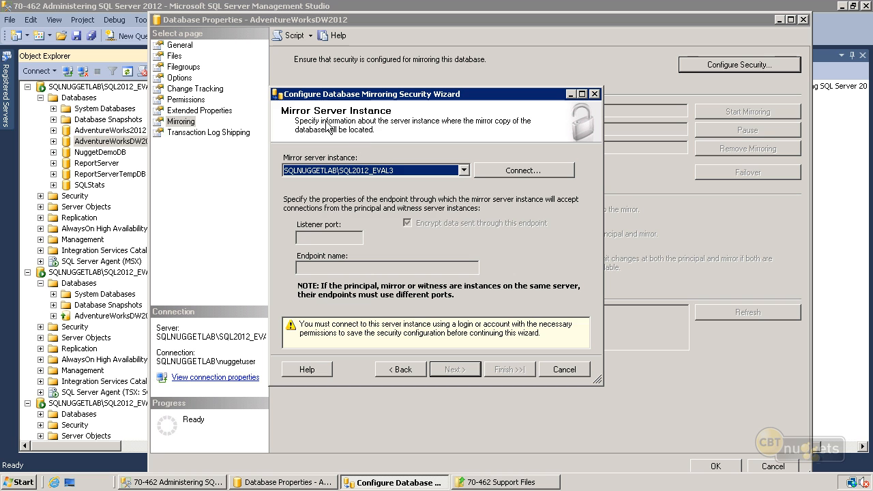
Set SQLNUGGETLAB\SQL2012_EVAL2 as the mirror server instance, connecting with Windows Authentication and accepting listener port 5023 with endpoint name Mirroring
{"action": "left_click", "coordinate": [393, 168]}
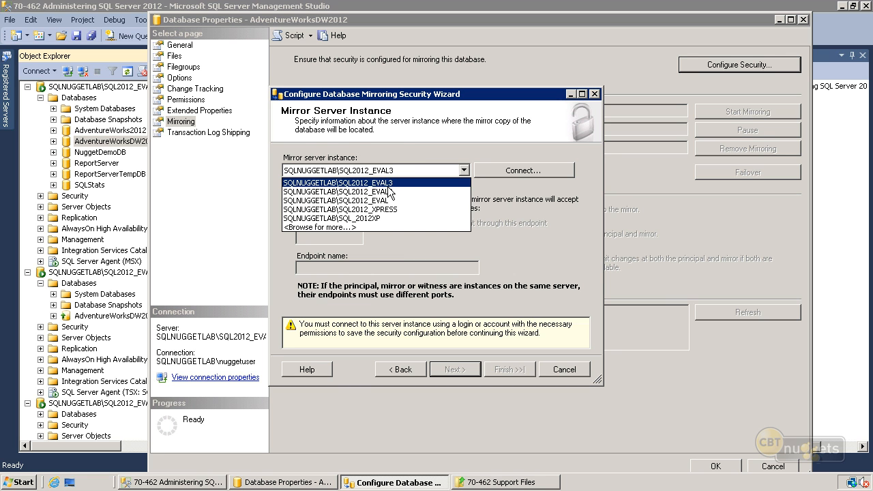
{"action": "left_click", "coordinate": [337, 192]}
{"action": "left_click", "coordinate": [482, 172]}
{"action": "left_click", "coordinate": [485, 178]}
{"action": "left_click", "coordinate": [462, 191]}
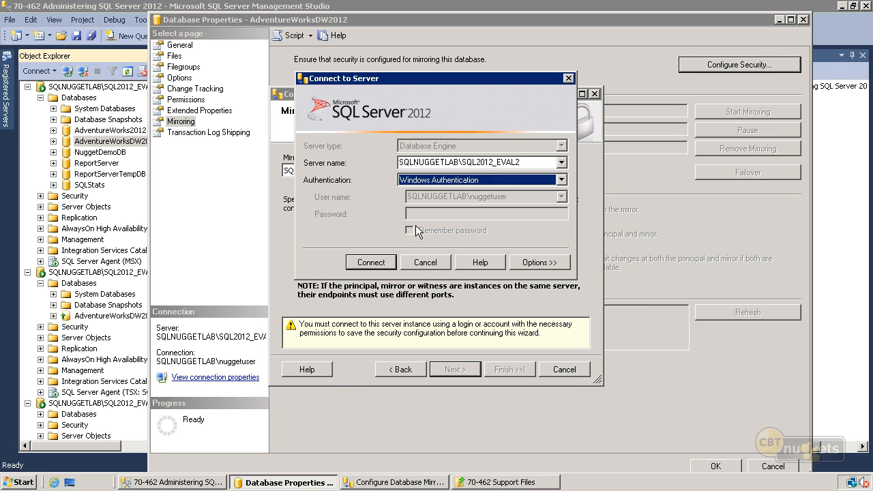
{"action": "left_click", "coordinate": [385, 263]}
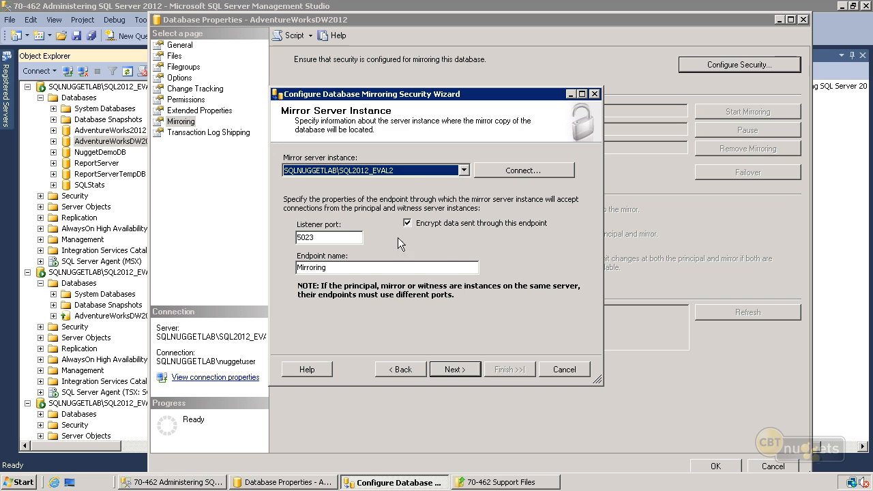
{"action": "double_click", "coordinate": [312, 236]}
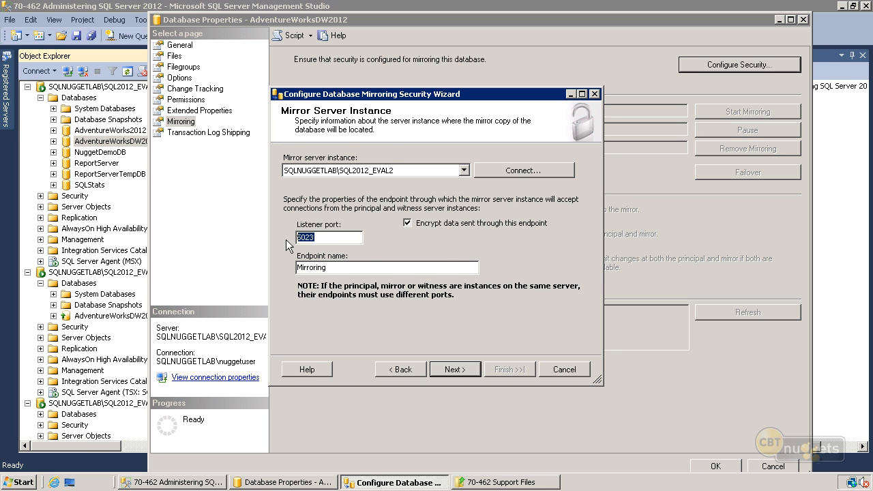
{"action": "left_click", "coordinate": [461, 369]}
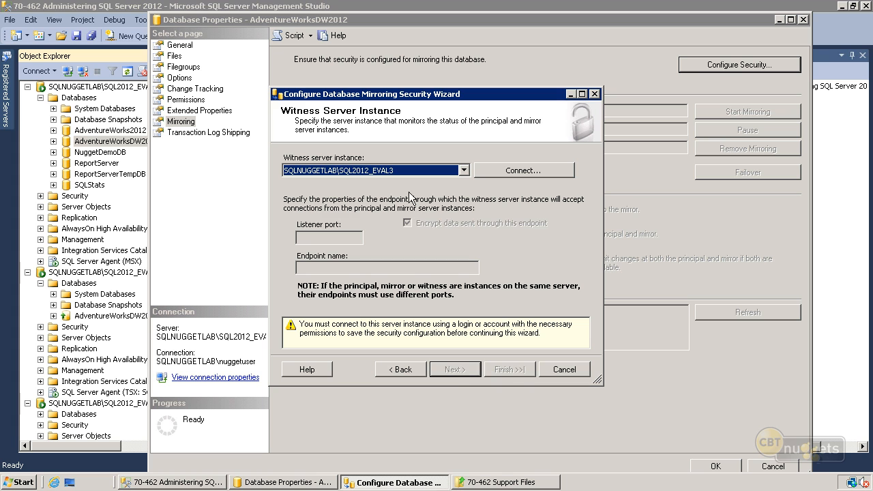
Connect to SQLNUGGETLAB\SQL2012_EVAL3 as the witness server instance and accept listener port 5024 with endpoint name Mirroring
{"action": "left_click", "coordinate": [480, 172]}
{"action": "left_click", "coordinate": [372, 262]}
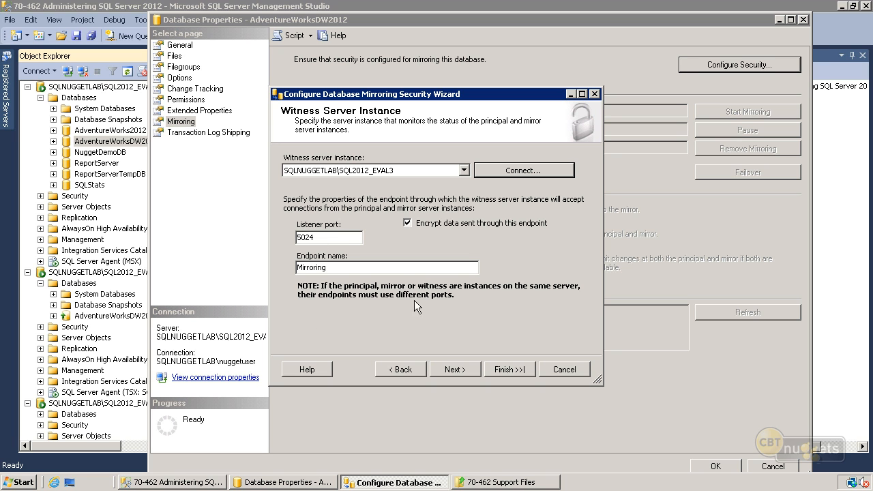
{"action": "left_click", "coordinate": [454, 369]}
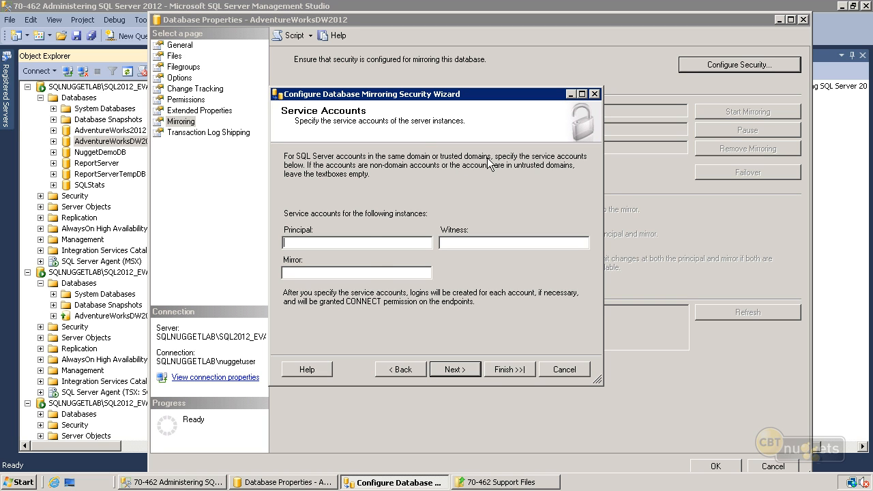
Leave the service accounts empty and complete the security wizard to create the mirroring endpoints on all three instances
{"action": "left_click", "coordinate": [361, 276]}
{"action": "left_click", "coordinate": [368, 244]}
{"action": "left_click", "coordinate": [456, 372]}
{"action": "scroll", "coordinate": [584, 237], "scroll_direction": "down", "scroll_amount": 1}
{"action": "scroll", "coordinate": [592, 236], "scroll_direction": "up", "scroll_amount": 1}
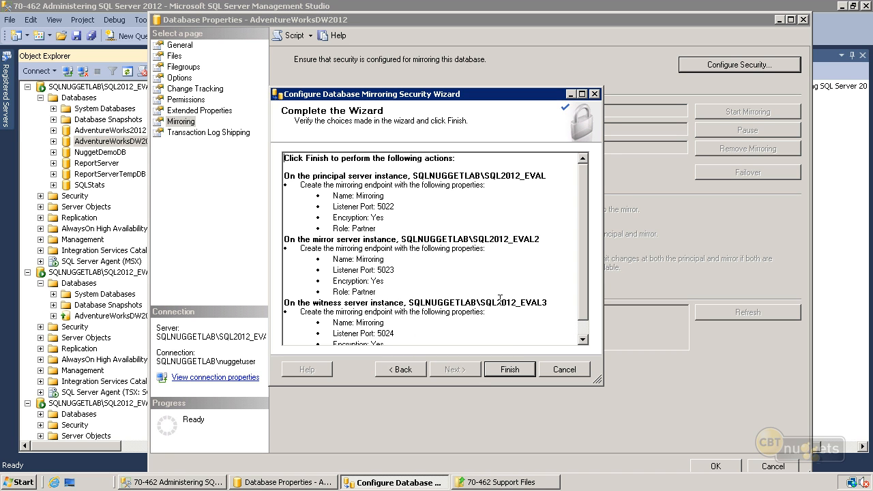
{"action": "left_click", "coordinate": [521, 372]}
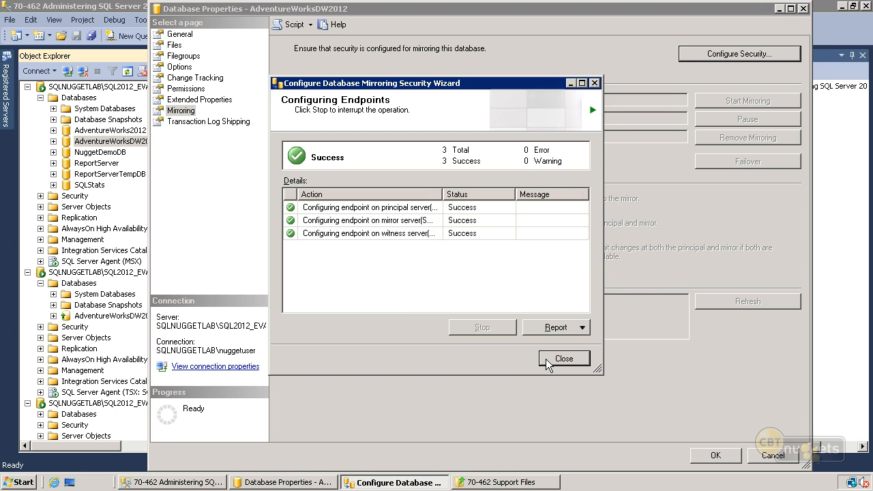
{"action": "left_click", "coordinate": [564, 359]}
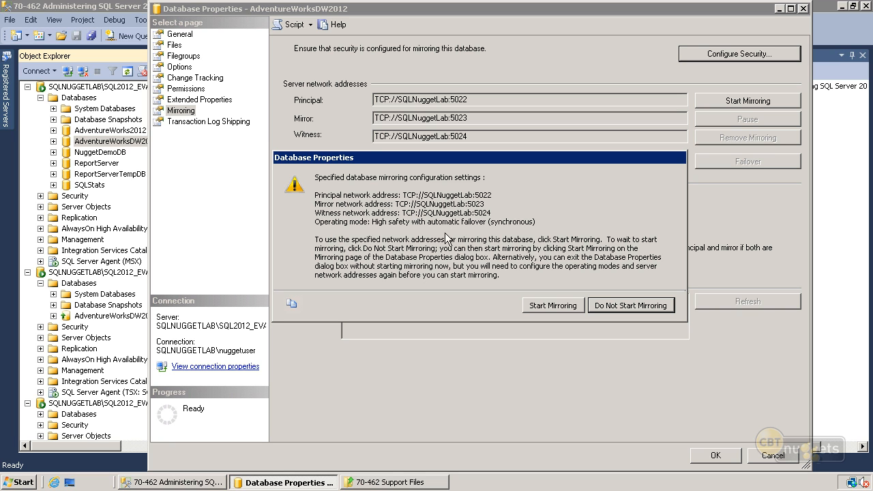
Start mirroring AdventureWorksDW2012 without fully qualified domain names, keep high safety with automatic failover, and accept the database properties
{"action": "left_click", "coordinate": [542, 308]}
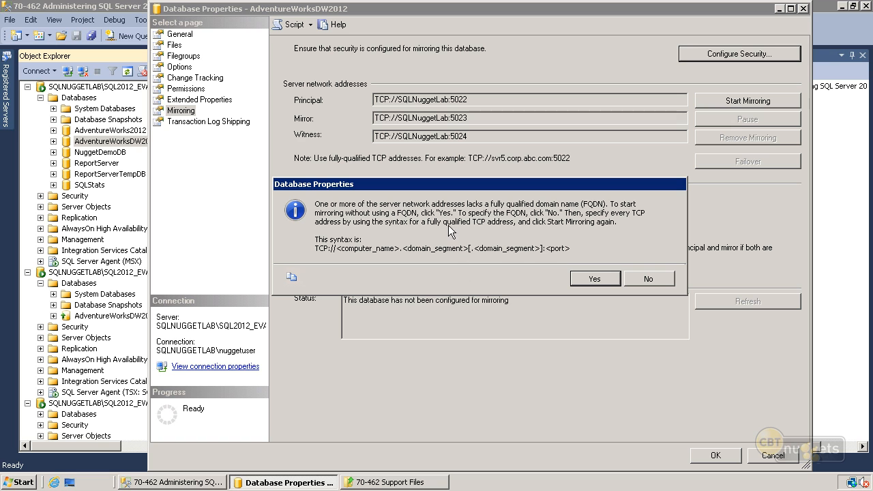
{"action": "left_click", "coordinate": [576, 276]}
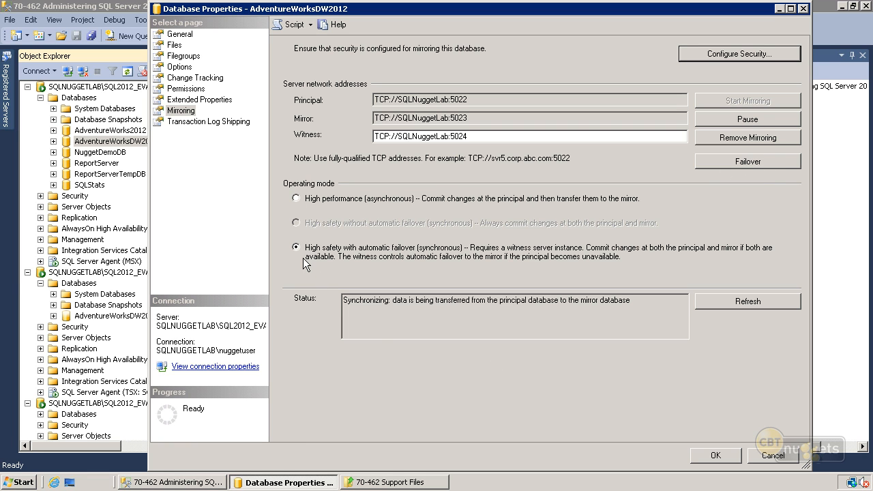
{"action": "left_click_drag", "start_coordinate": [330, 9], "coordinate": [342, 9]}
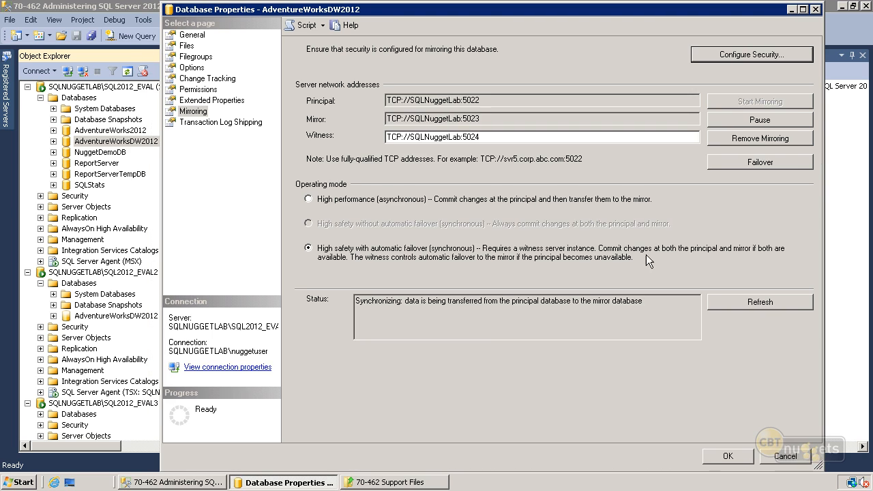
{"action": "left_click", "coordinate": [728, 455]}
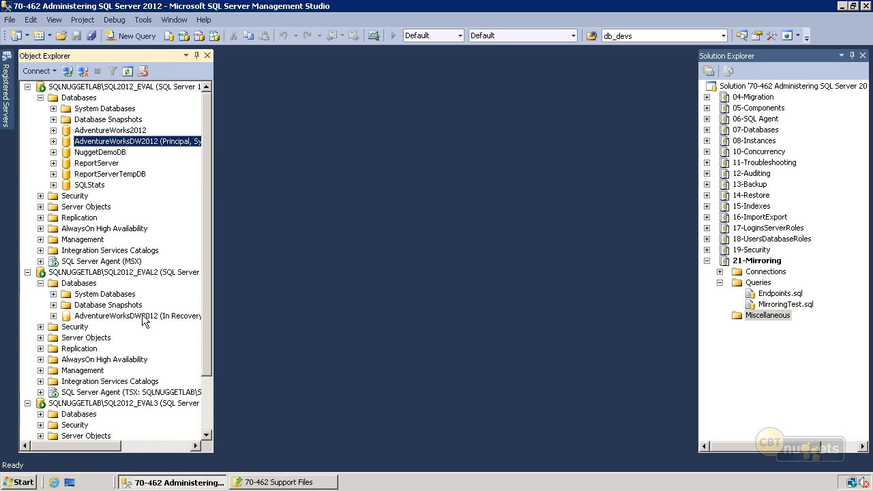
Refresh the database list of the SQL2012_EVAL2 instance to check the mirror's state
{"action": "left_click", "coordinate": [86, 285]}
{"action": "right_click", "coordinate": [86, 285]}
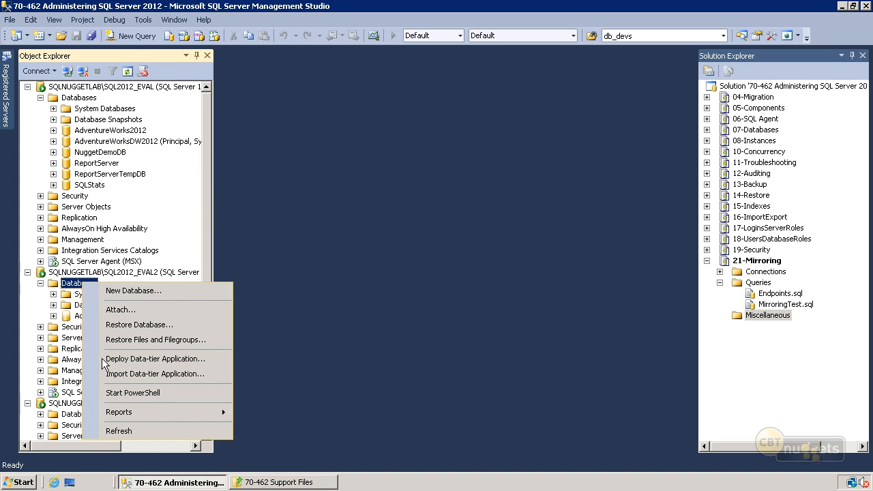
{"action": "left_click", "coordinate": [123, 433]}
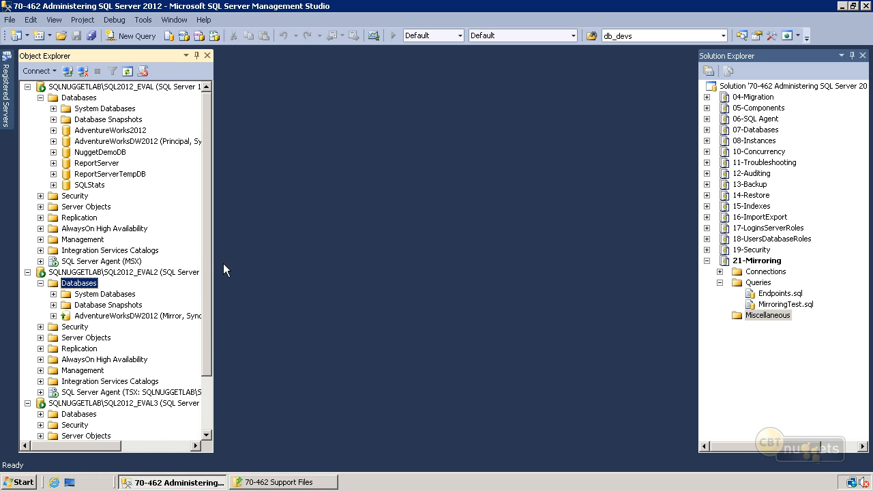
Locate the Mirroring endpoint among the SQL2012_EVAL server objects and open the Endpoints.sql script of the 21-Mirroring project
{"action": "left_click", "coordinate": [40, 207]}
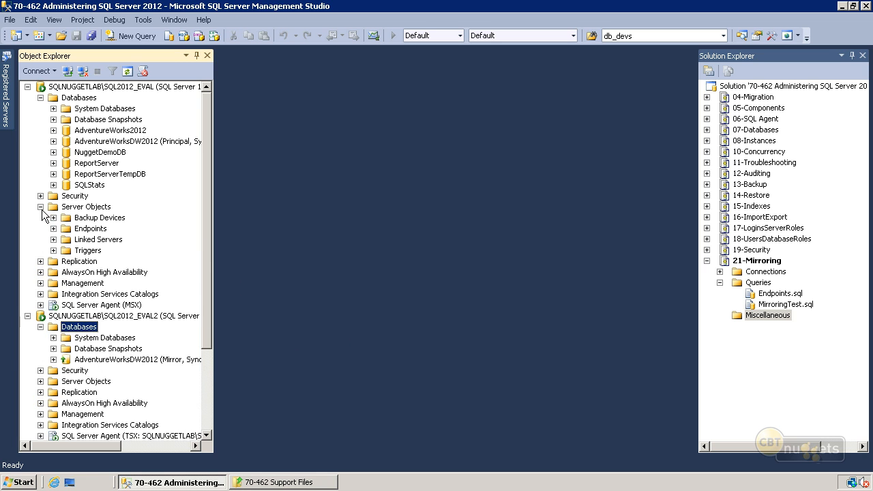
{"action": "left_click", "coordinate": [54, 230]}
{"action": "left_click", "coordinate": [66, 250]}
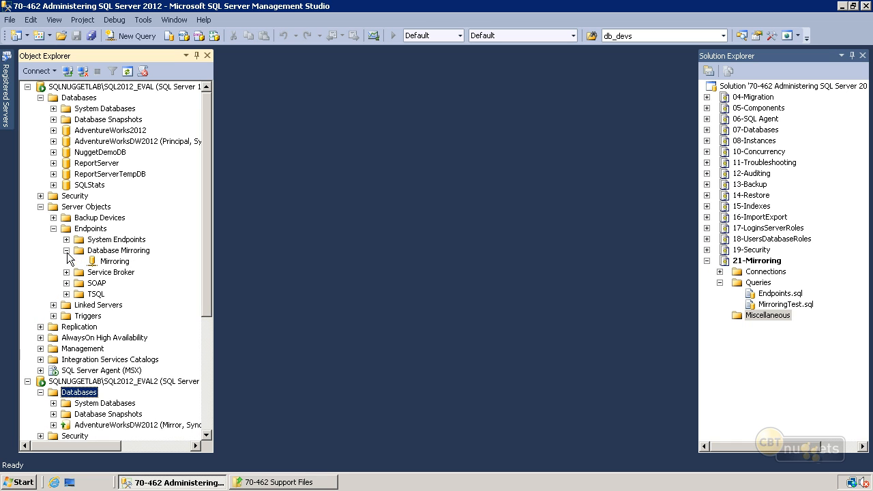
{"action": "left_click", "coordinate": [113, 262]}
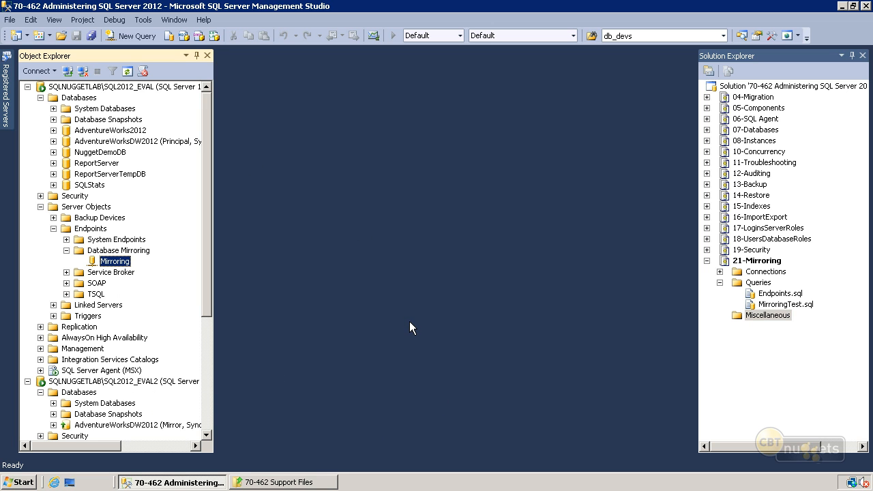
{"action": "key", "text": "ctrl+alt+l"}
{"action": "double_click", "coordinate": [766, 294]}
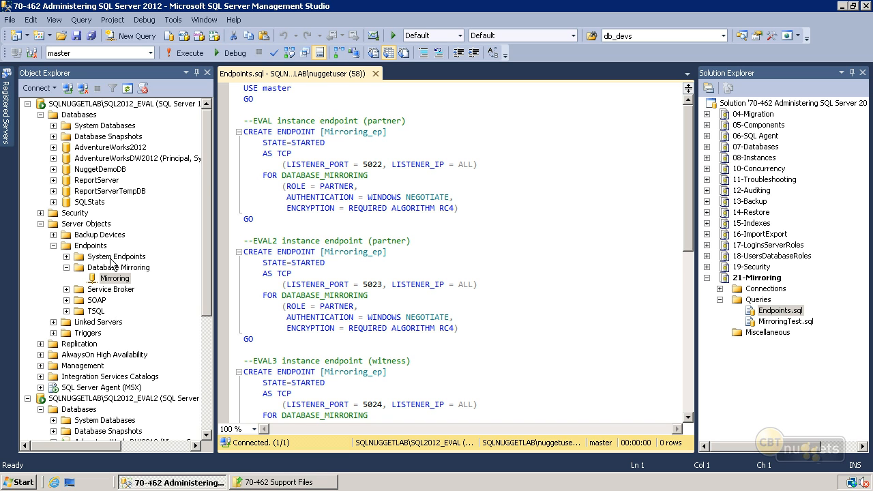
Review the mirroring settings and status of AdventureWorksDW2012 on SQL2012_EVAL, and leave them without changes
{"action": "left_click", "coordinate": [108, 160]}
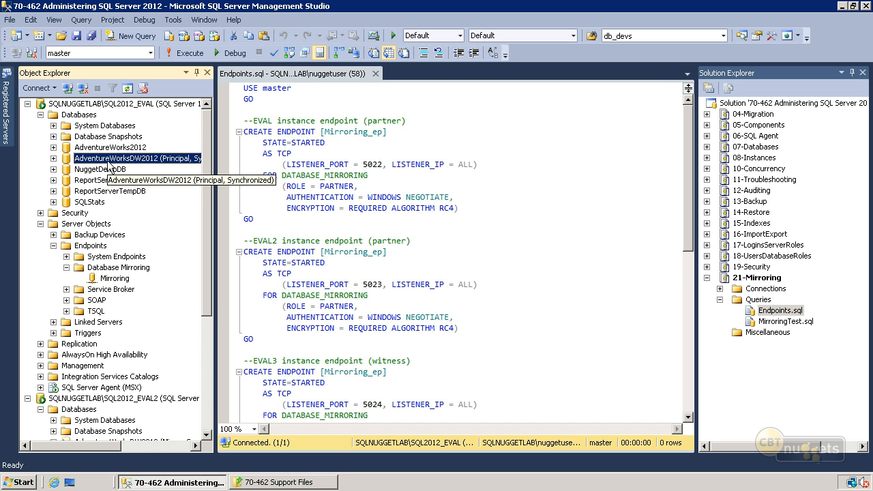
{"action": "right_click", "coordinate": [108, 161]}
{"action": "mouse_move", "coordinate": [146, 219]}
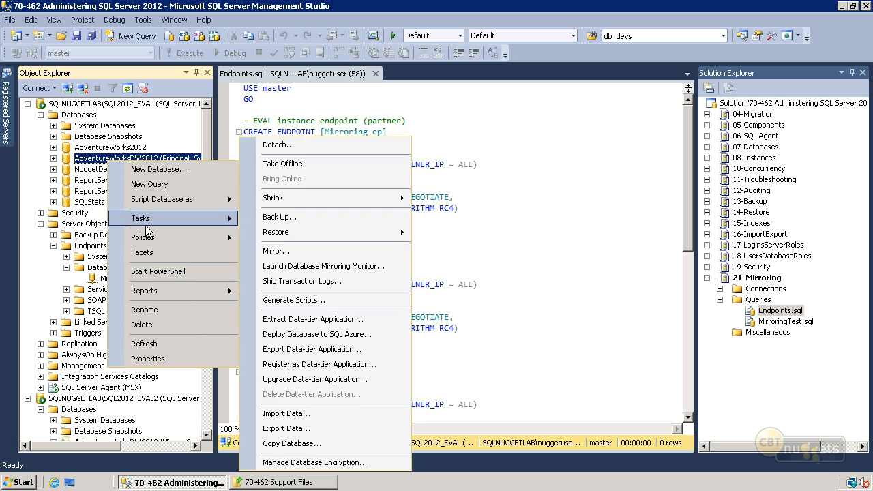
{"action": "left_click", "coordinate": [276, 248]}
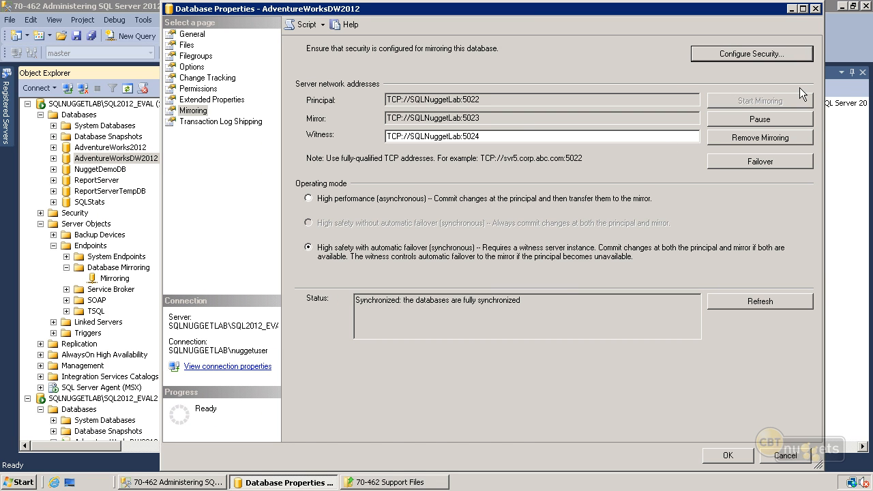
{"action": "left_click", "coordinate": [797, 456]}
Examine the CREATE ENDPOINT statements for the EVAL, EVAL2 and EVAL3 instances in Endpoints.sql
{"action": "left_click", "coordinate": [425, 229]}
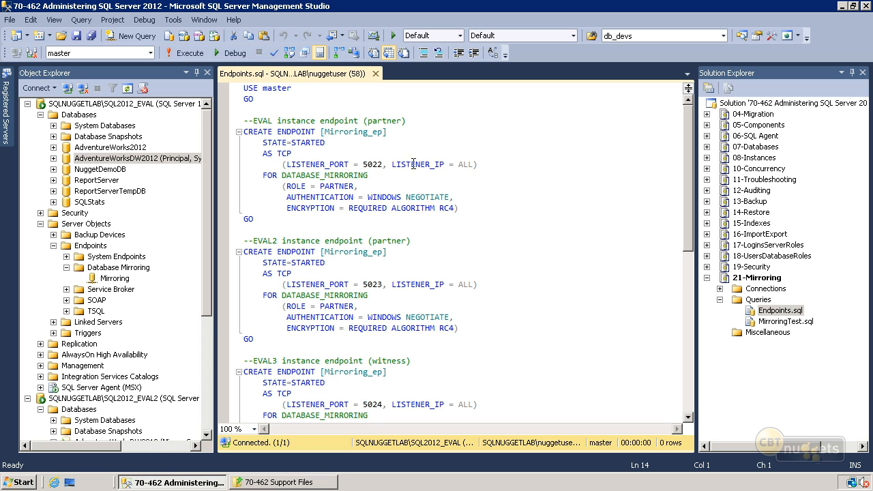
{"action": "double_click", "coordinate": [328, 176]}
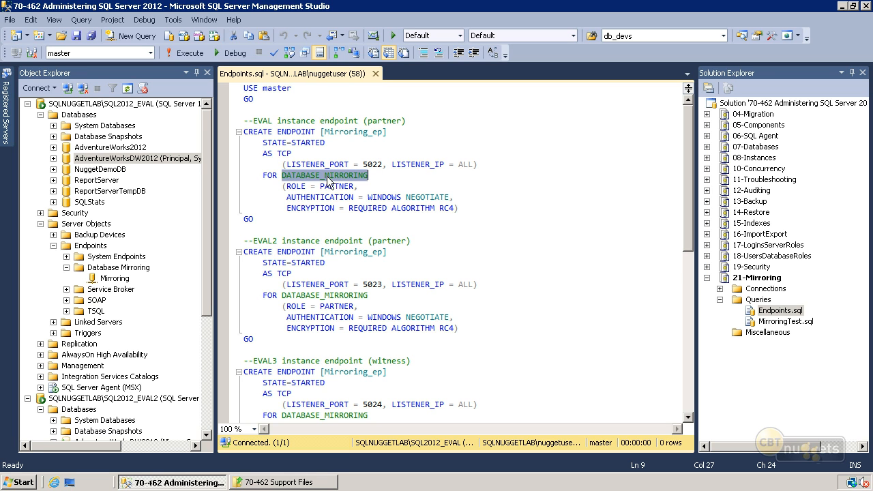
{"action": "left_click", "coordinate": [345, 219]}
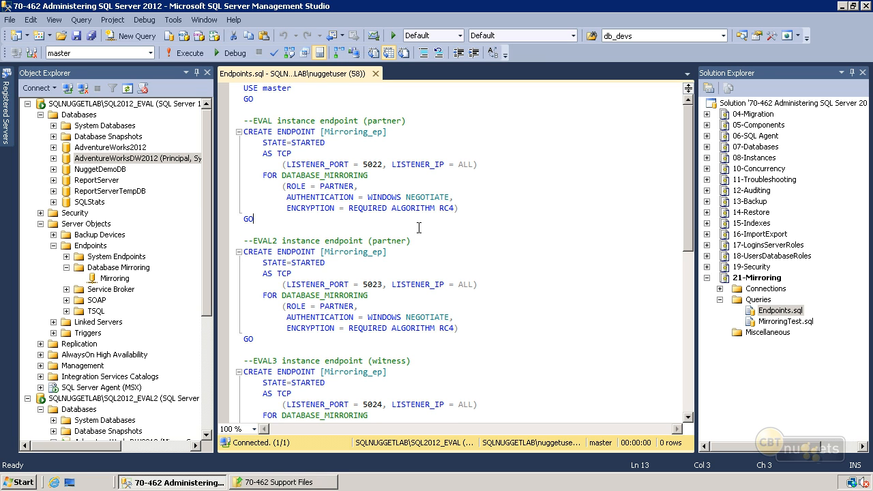
{"action": "left_click_drag", "start_coordinate": [689, 212], "coordinate": [697, 234]}
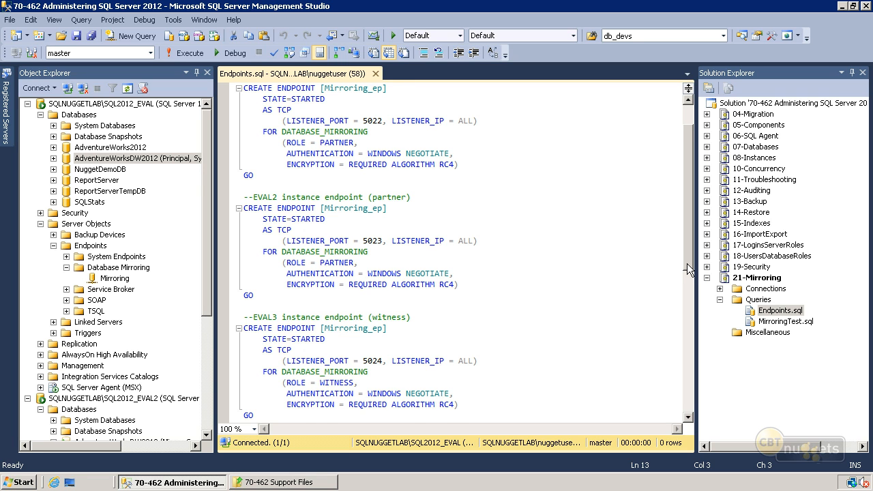
{"action": "scroll", "coordinate": [689, 249], "scroll_direction": "up", "scroll_amount": 1}
{"action": "scroll", "coordinate": [689, 249], "scroll_direction": "up", "scroll_amount": 1}
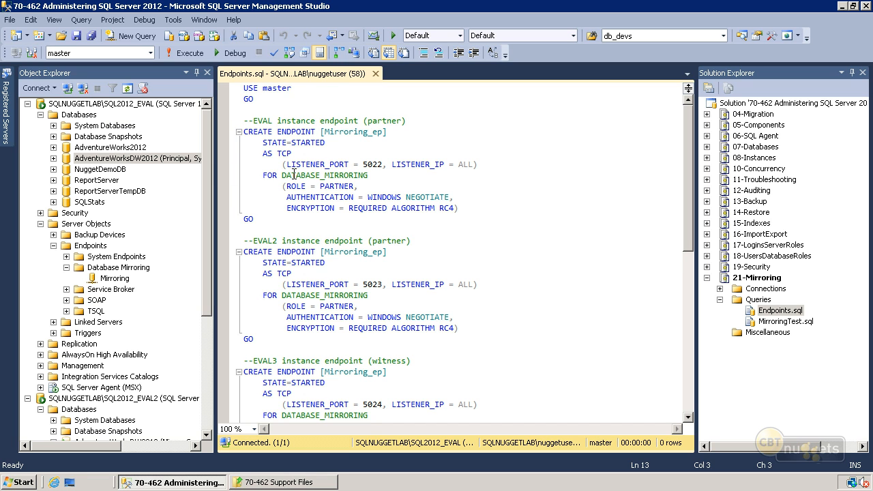
Change the endpoint role in the EVAL instance's CREATE ENDPOINT statement to ALL
{"action": "left_click", "coordinate": [324, 186]}
{"action": "double_click", "coordinate": [324, 187]}
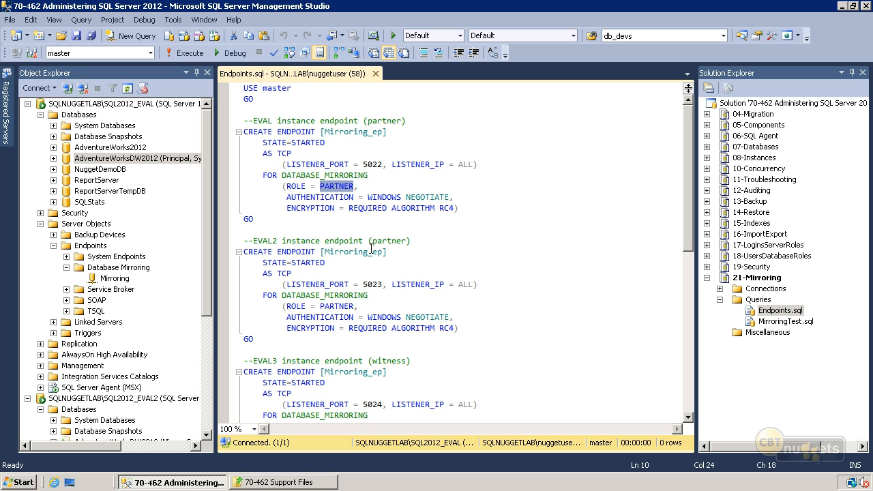
{"action": "type", "text": "ALL"}
{"action": "key", "text": "Right"}
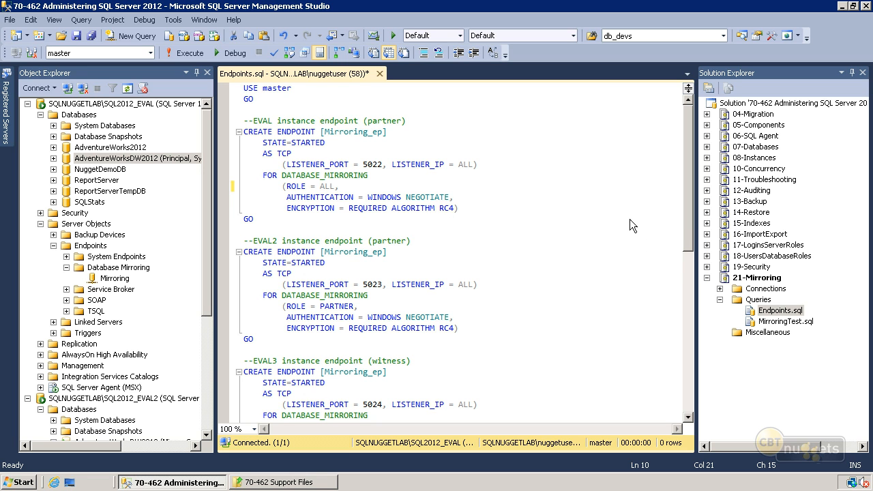
Replace the authentication value in the EVAL instance's CREATE ENDPOINT statement with CERTIFICATE cert_name
{"action": "scroll", "coordinate": [691, 229], "scroll_direction": "down", "scroll_amount": 1}
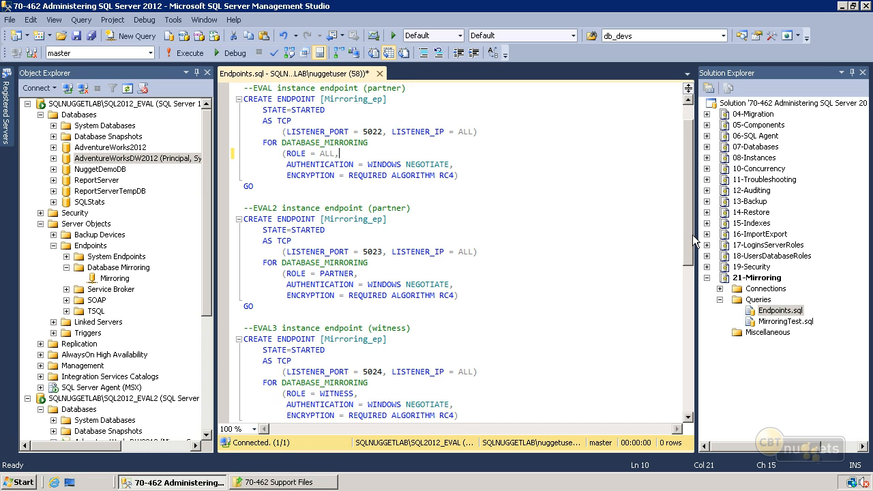
{"action": "scroll", "coordinate": [693, 237], "scroll_direction": "down", "scroll_amount": 1}
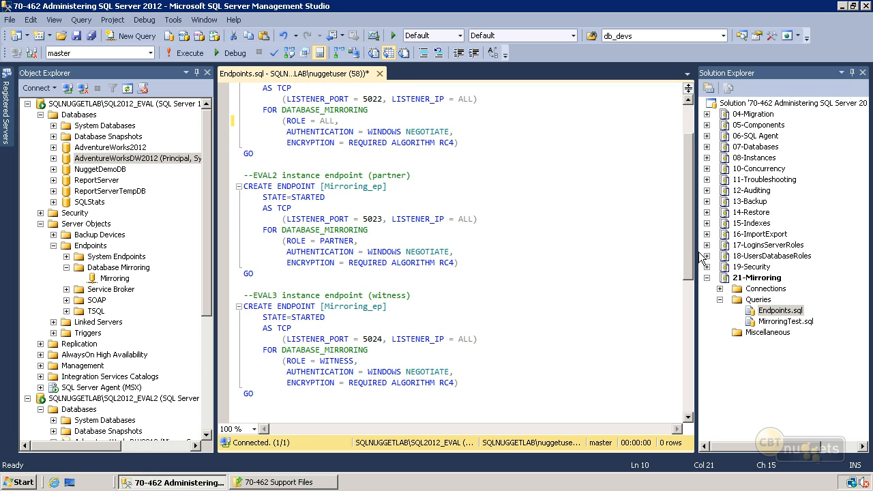
{"action": "scroll", "coordinate": [701, 246], "scroll_direction": "up", "scroll_amount": 1}
{"action": "left_click_drag", "start_coordinate": [369, 175], "coordinate": [449, 176]}
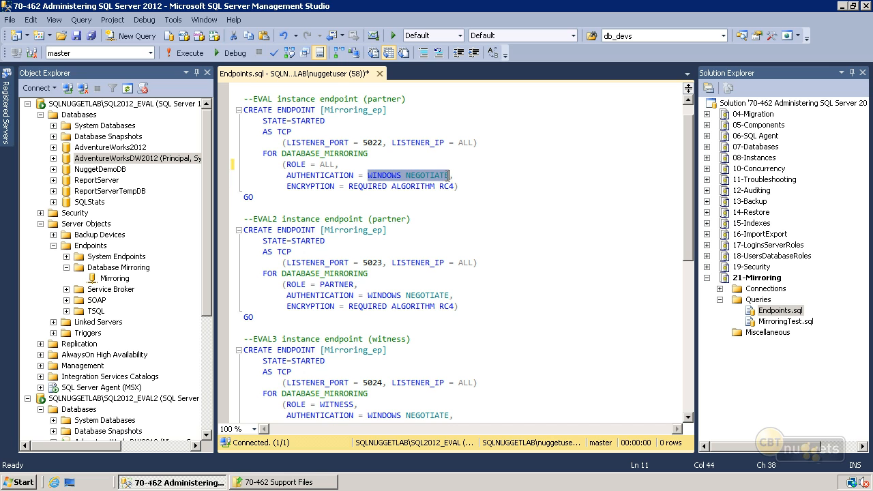
{"action": "type", "text": "CERTIFICATE"}
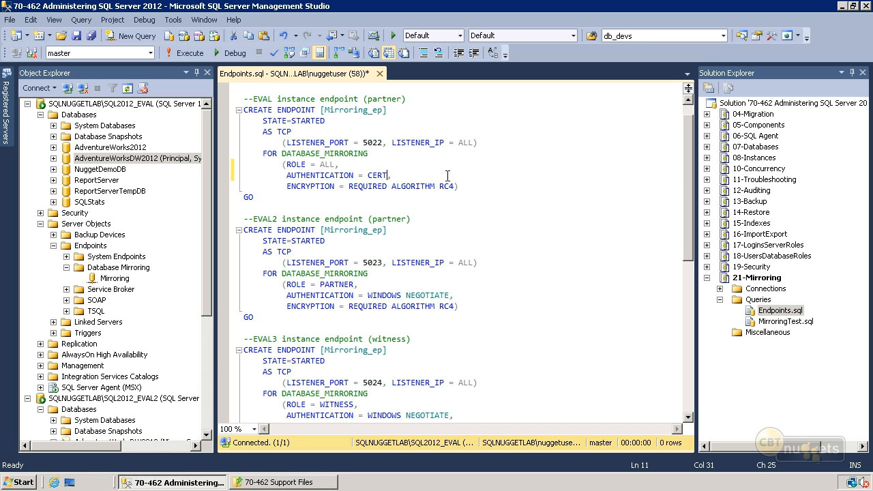
{"action": "type", "text": " cert_name"}
Open MirroringTest.sql and execute it to create the MirrorTest table in AdventureWorksDW2012 and insert its five data rows
{"action": "double_click", "coordinate": [783, 321]}
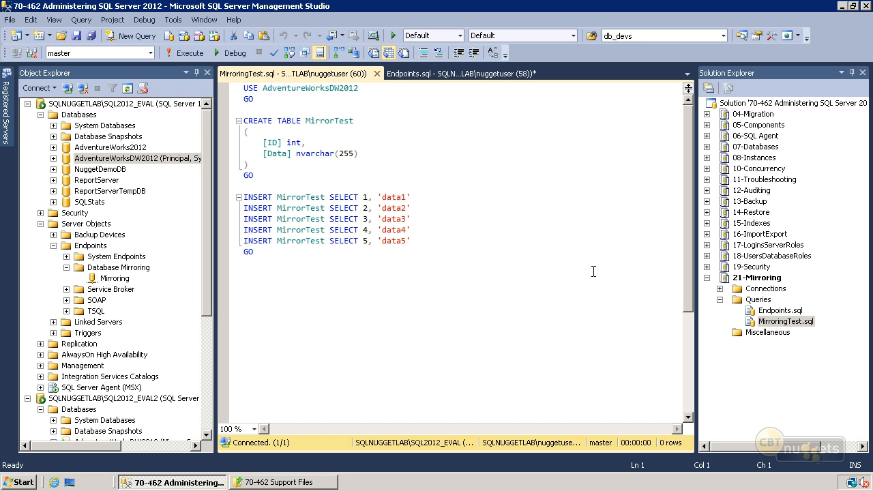
{"action": "left_click", "coordinate": [422, 252]}
{"action": "left_click", "coordinate": [181, 53]}
Refresh the databases of the SQL2012_EVAL2 instance and check the mirroring state of its AdventureWorksDW2012 copy
{"action": "left_click_drag", "start_coordinate": [203, 190], "coordinate": [204, 299]}
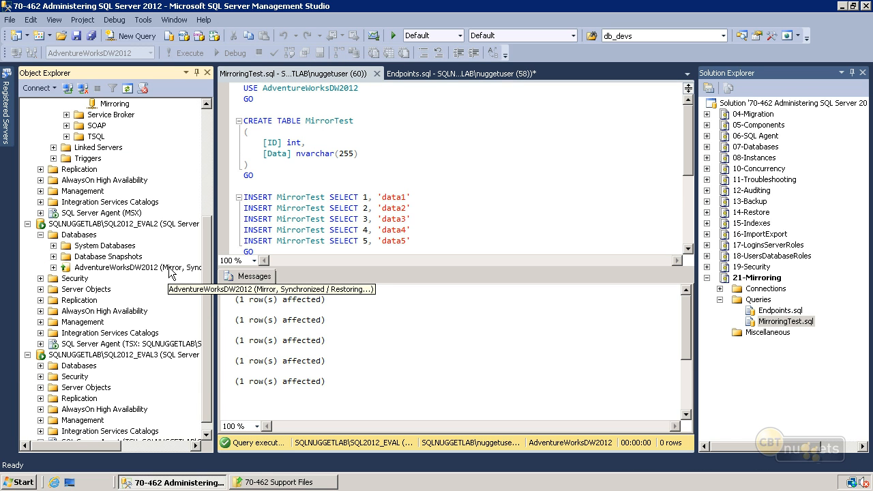
{"action": "right_click", "coordinate": [89, 235]}
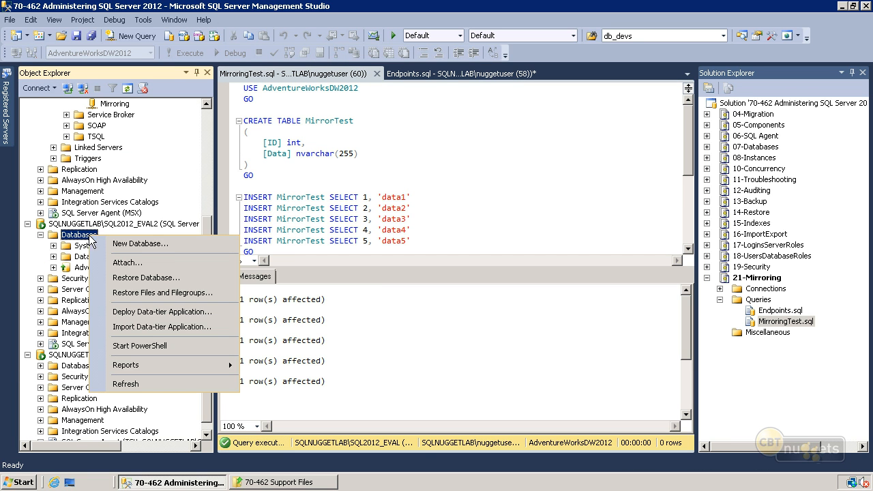
{"action": "left_click", "coordinate": [126, 381]}
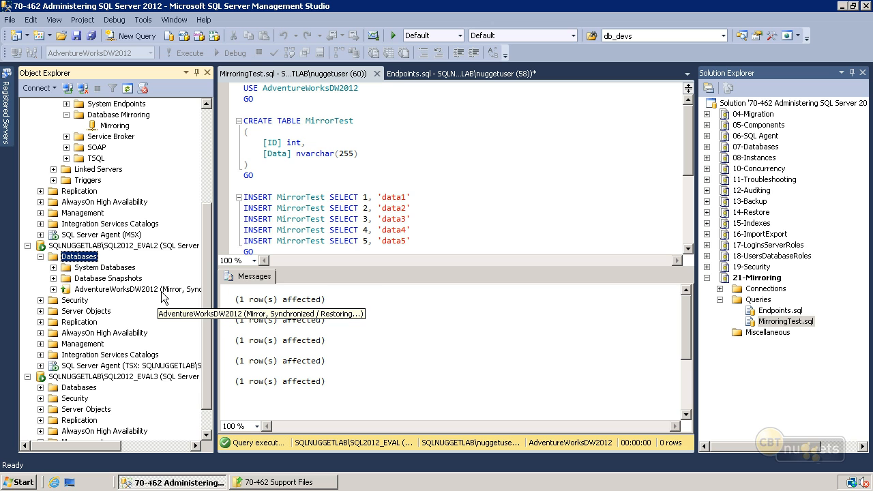
{"action": "left_click_drag", "start_coordinate": [208, 294], "coordinate": [221, 170]}
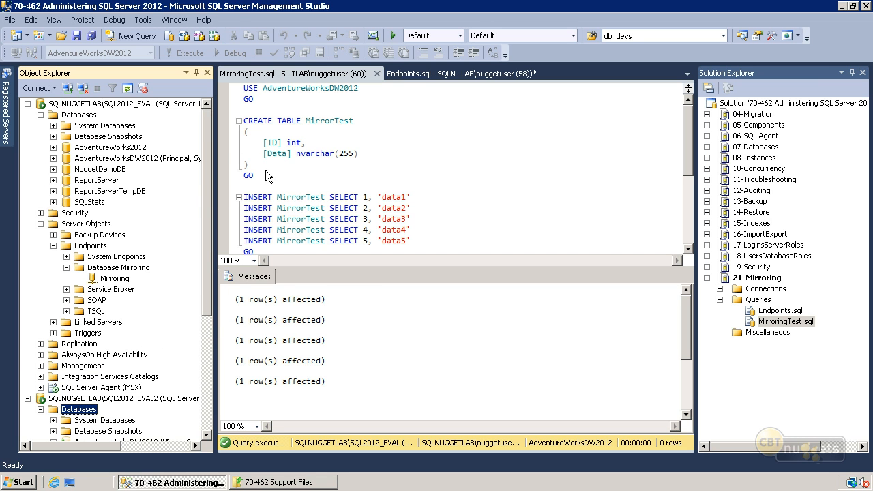
{"action": "left_click", "coordinate": [308, 177]}
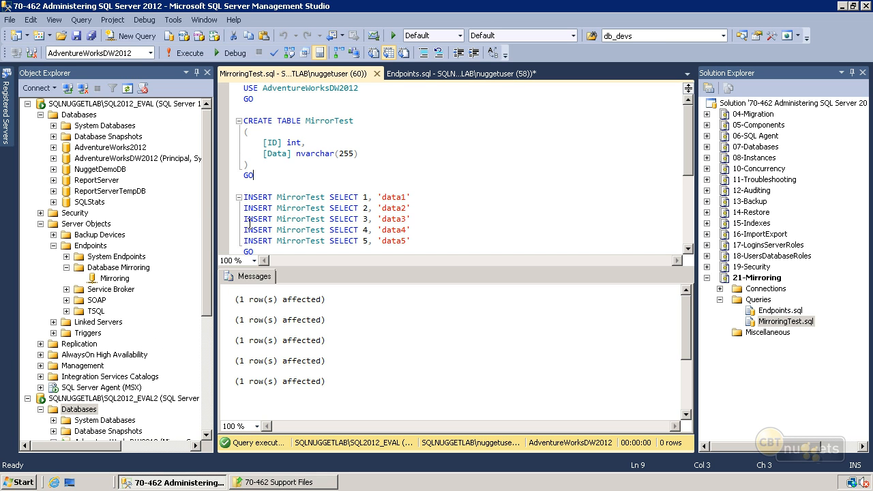
{"action": "left_click_drag", "start_coordinate": [204, 294], "coordinate": [210, 342]}
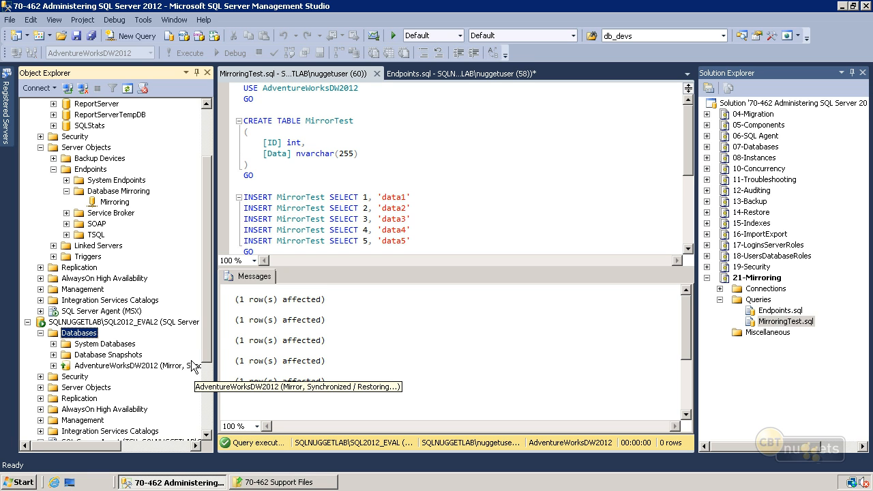
Refresh the mirroring status in the AdventureWorksDW2012 mirroring properties on SQL2012_EVAL, read it, and close the properties
{"action": "scroll", "coordinate": [208, 269], "scroll_direction": "up", "scroll_amount": 3}
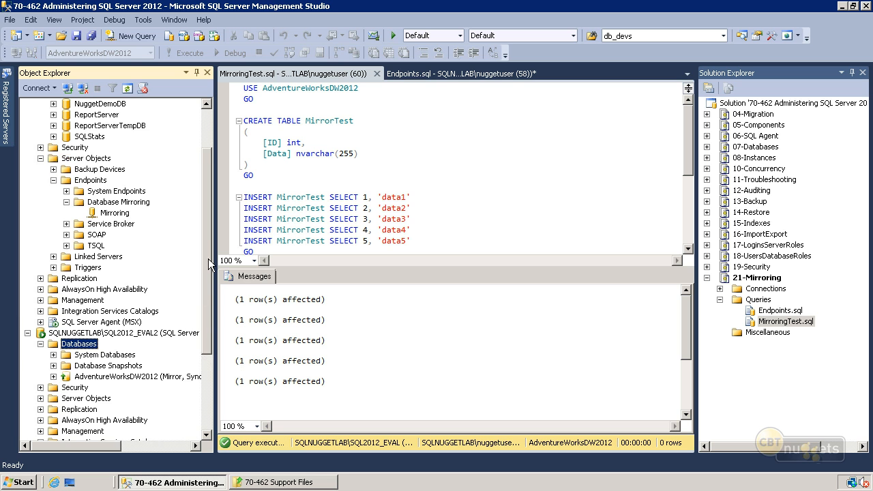
{"action": "right_click", "coordinate": [161, 162]}
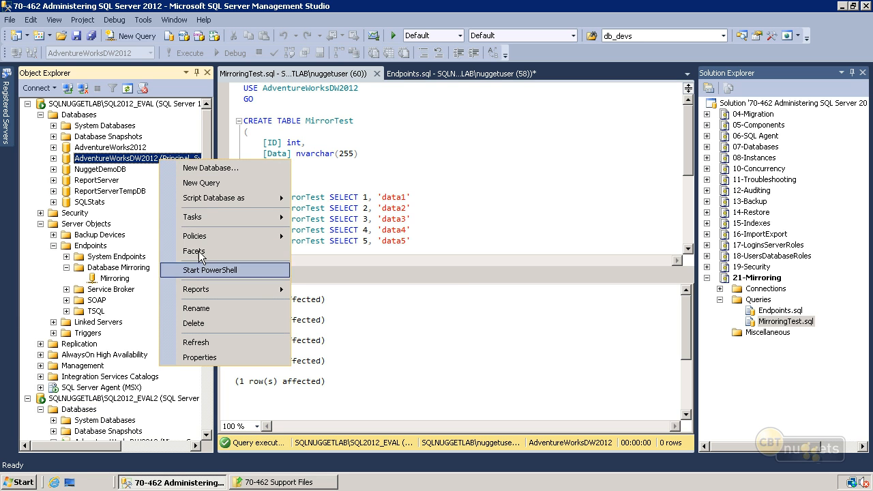
{"action": "left_click", "coordinate": [205, 217]}
{"action": "left_click", "coordinate": [328, 252]}
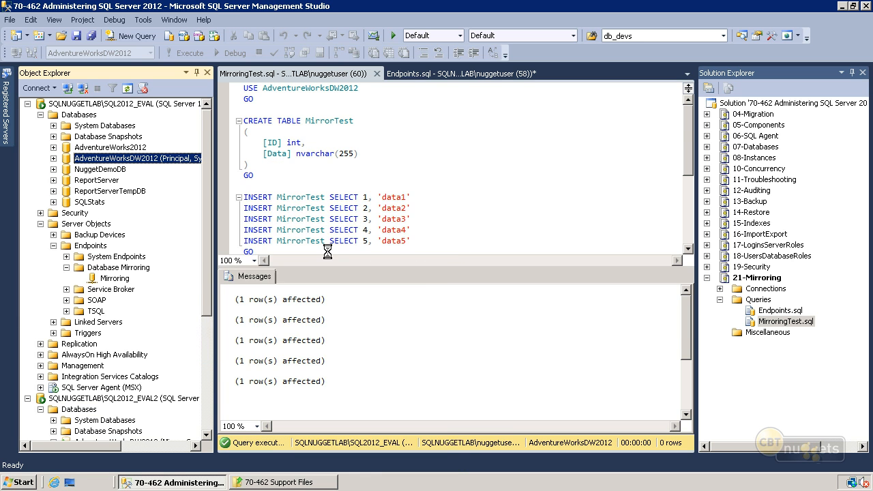
{"action": "left_click", "coordinate": [774, 299]}
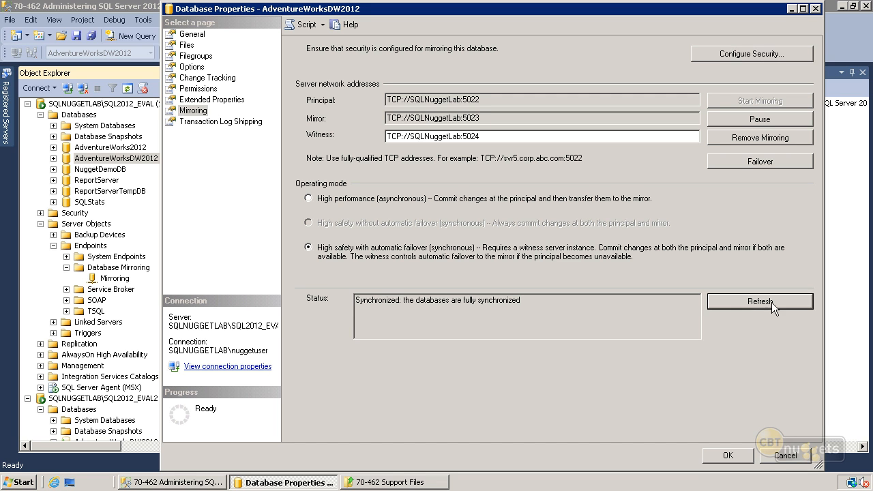
{"action": "left_click_drag", "start_coordinate": [588, 306], "coordinate": [290, 312]}
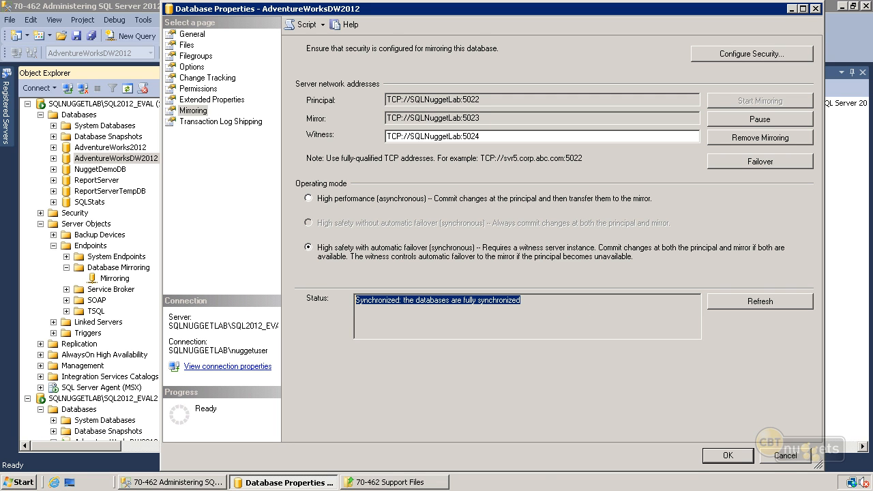
{"action": "left_click", "coordinate": [728, 455]}
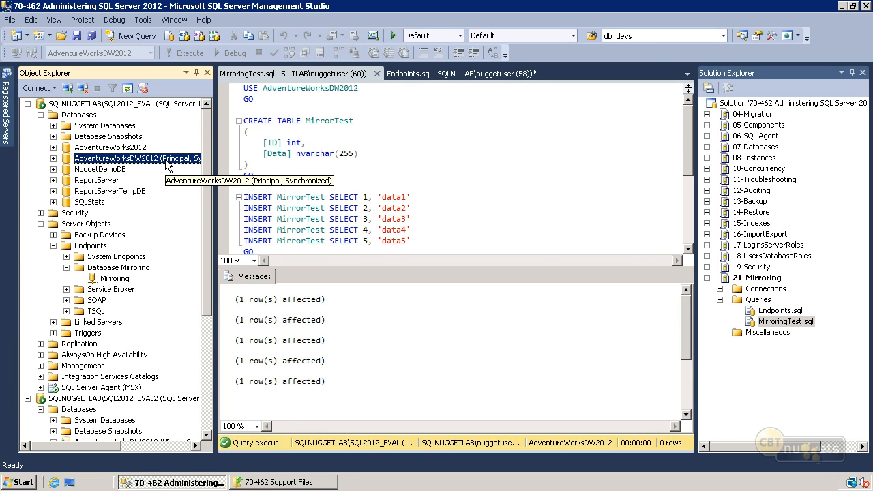
Launch the Database Mirroring Monitor for AdventureWorksDW2012 and maximize it to examine the partners' status and witness connection
{"action": "right_click", "coordinate": [166, 165]}
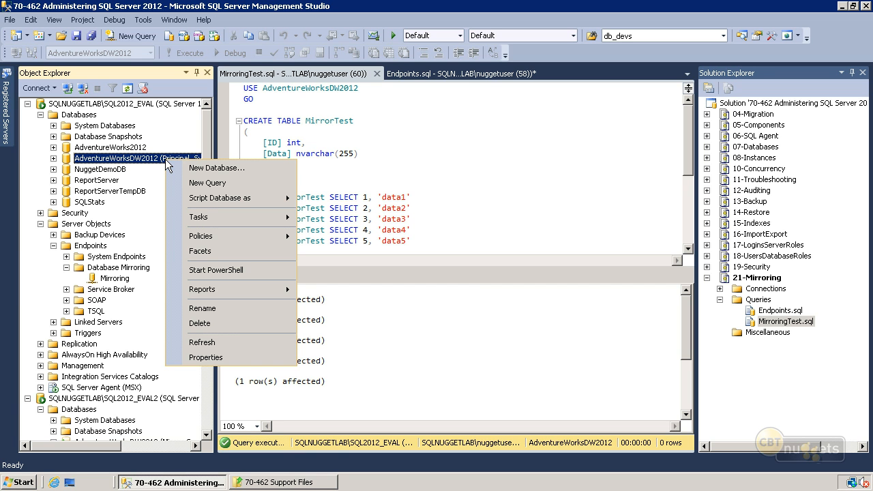
{"action": "mouse_move", "coordinate": [190, 219]}
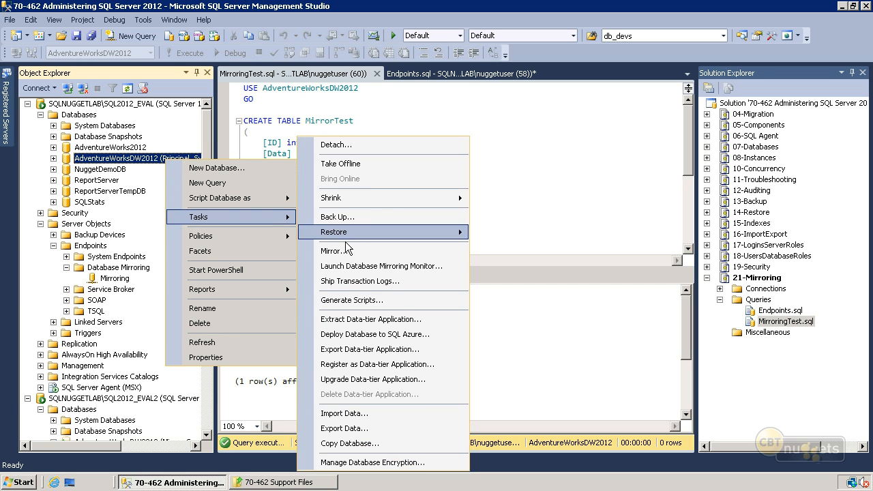
{"action": "left_click", "coordinate": [359, 268]}
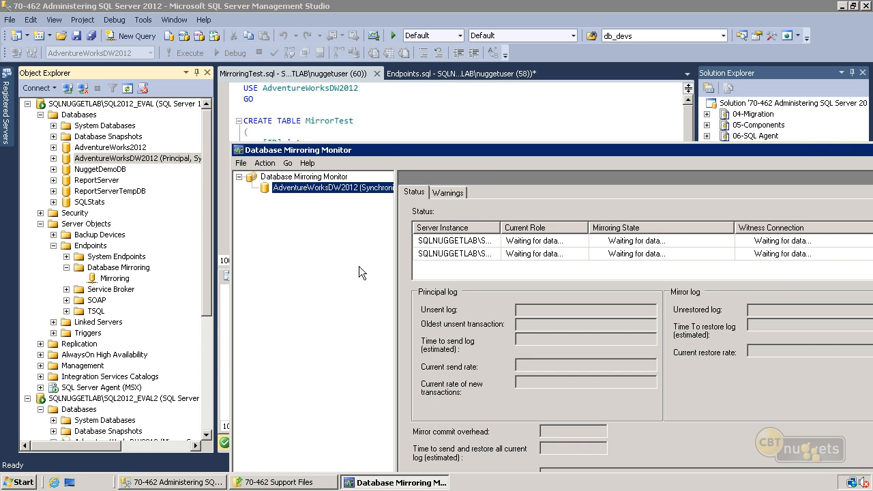
{"action": "double_click", "coordinate": [447, 153]}
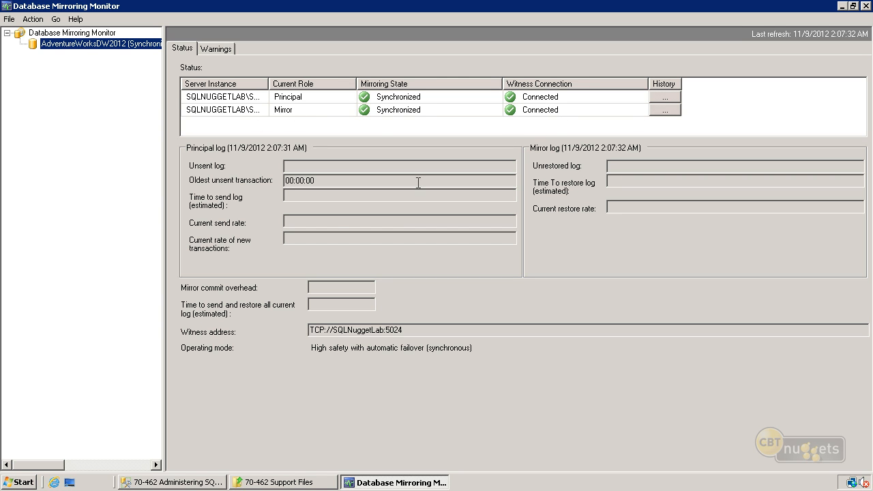
Review the principal's mirroring history over the last two hours, and close the history and the Database Mirroring Monitor
{"action": "left_click", "coordinate": [663, 96]}
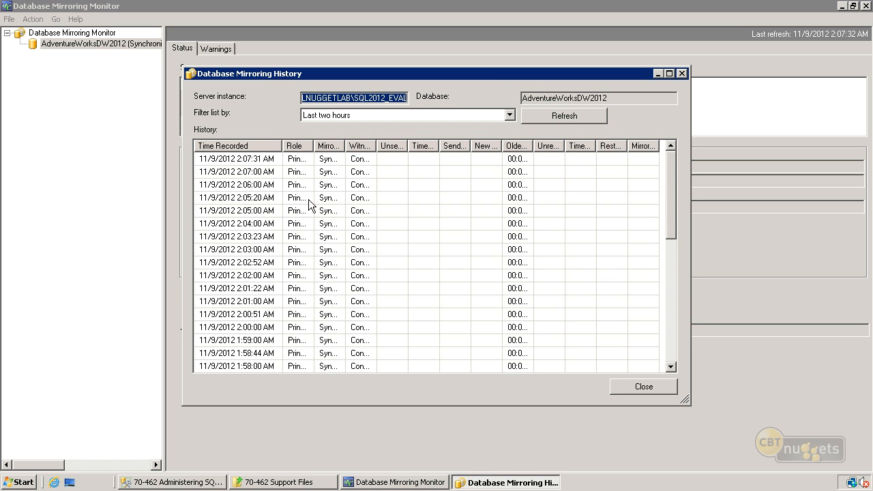
{"action": "left_click_drag", "start_coordinate": [672, 209], "coordinate": [677, 333]}
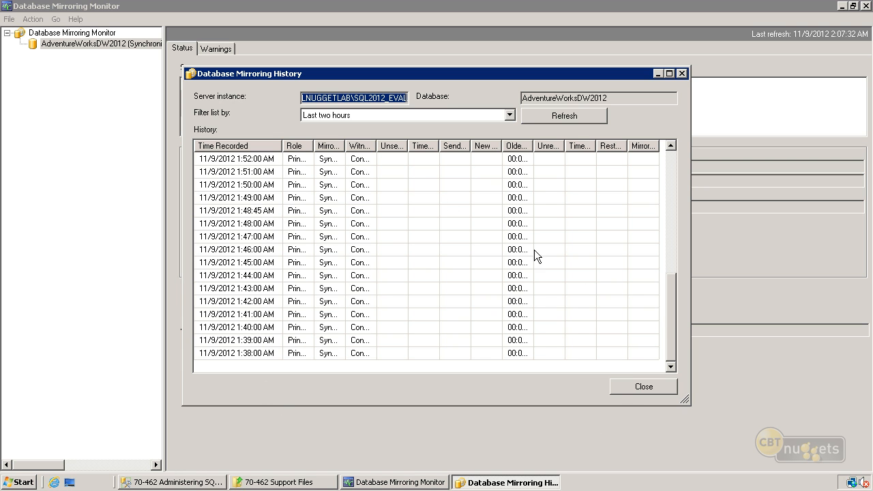
{"action": "left_click_drag", "start_coordinate": [673, 316], "coordinate": [669, 254]}
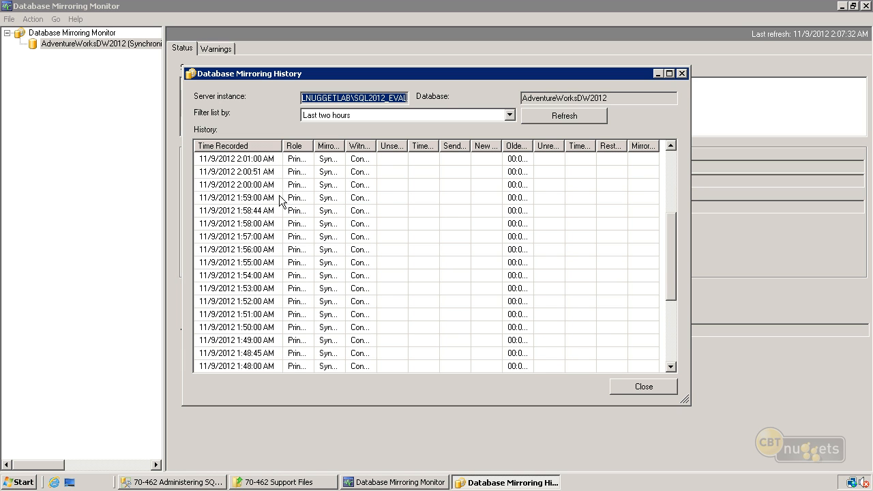
{"action": "left_click", "coordinate": [623, 386]}
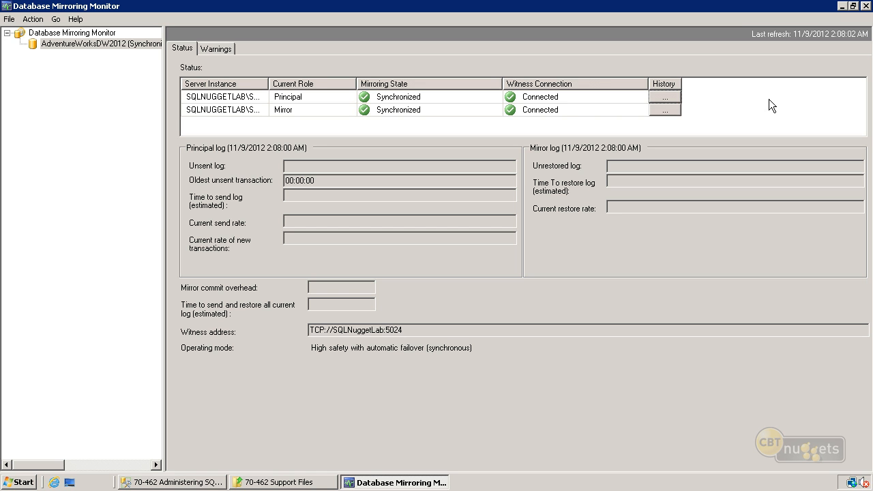
{"action": "left_click", "coordinate": [867, 5]}
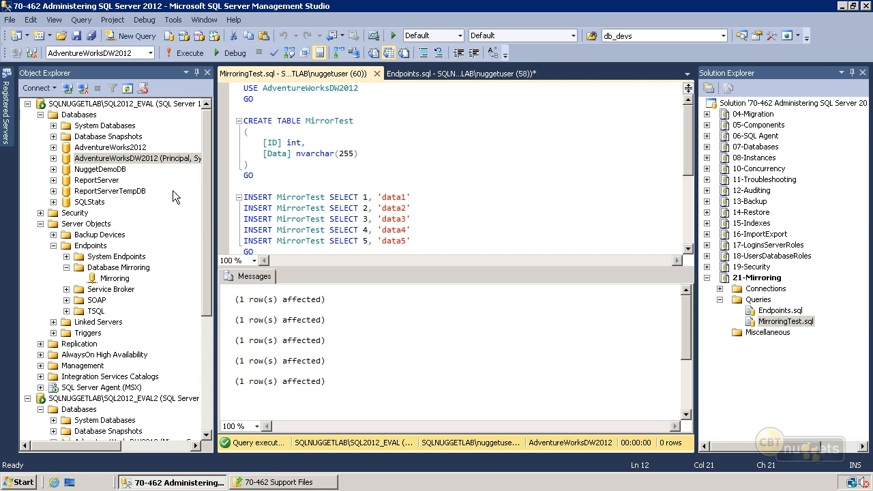
Examine the mirroring properties of AdventureWorksDW2012 on SQL2012_EVAL, including the failover option, and minimize the dialog
{"action": "right_click", "coordinate": [153, 159]}
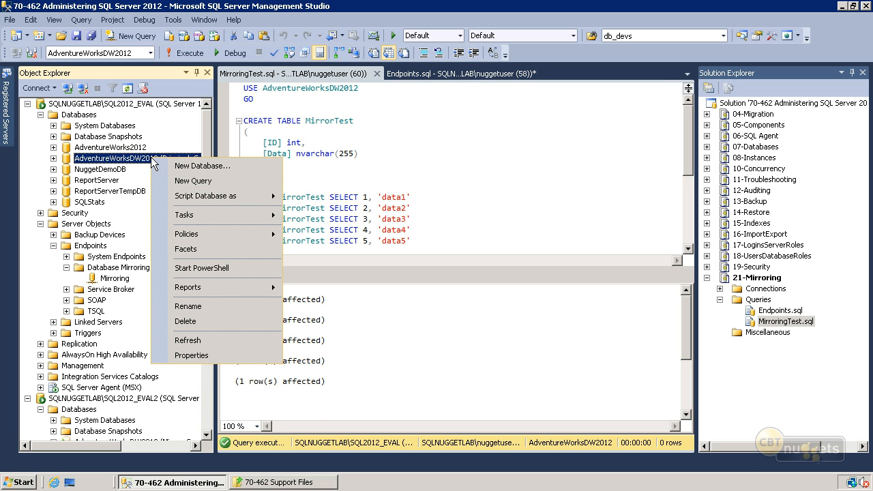
{"action": "mouse_move", "coordinate": [196, 216]}
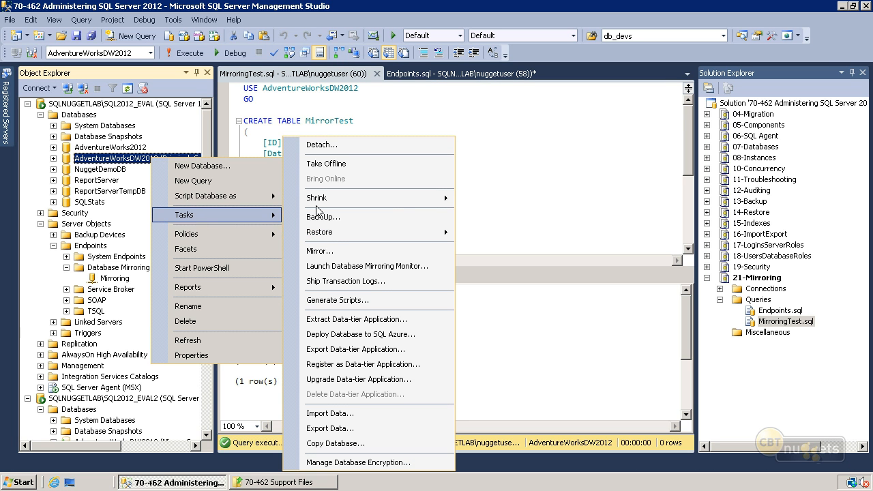
{"action": "left_click", "coordinate": [331, 251]}
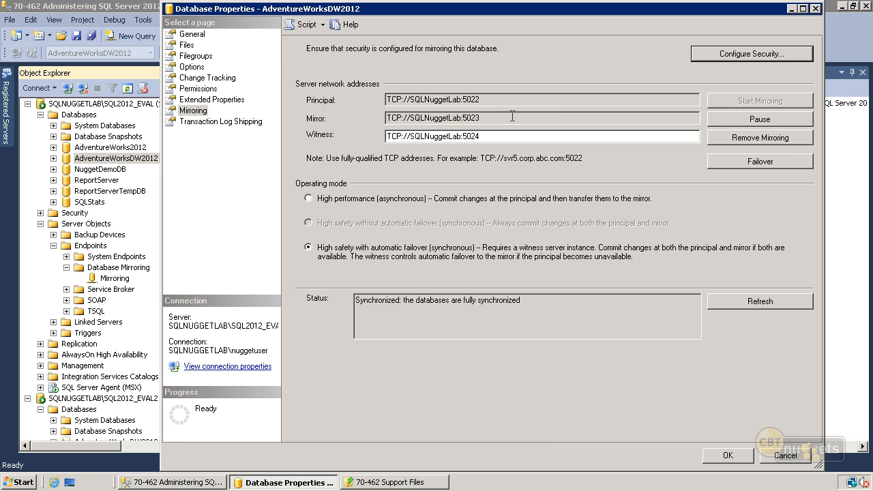
{"action": "left_click", "coordinate": [792, 10]}
Stop the MSSQL$SQL2012_EVAL service to force an automatic failover, approving the permission and stop confirmations
{"action": "right_click", "coordinate": [160, 104]}
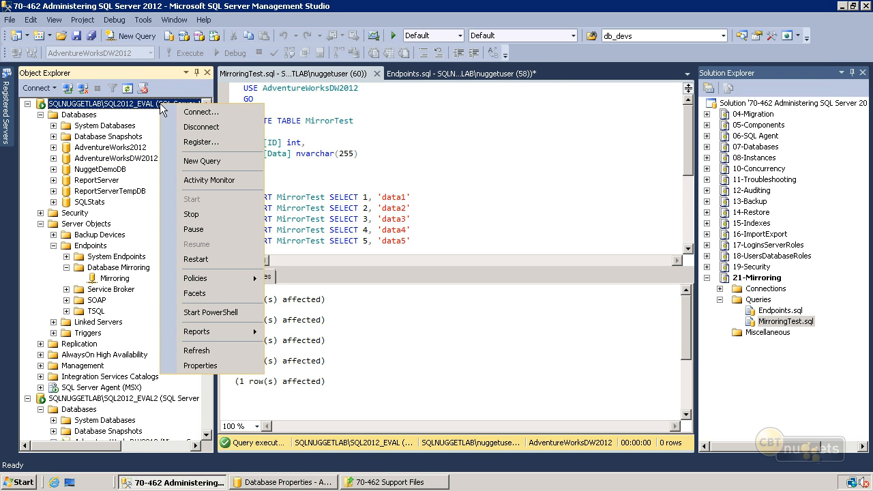
{"action": "left_click", "coordinate": [192, 215]}
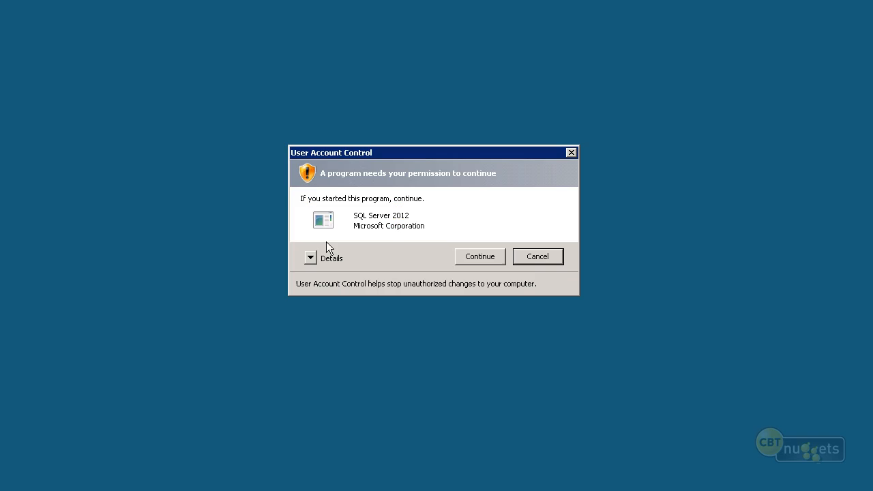
{"action": "left_click", "coordinate": [468, 259]}
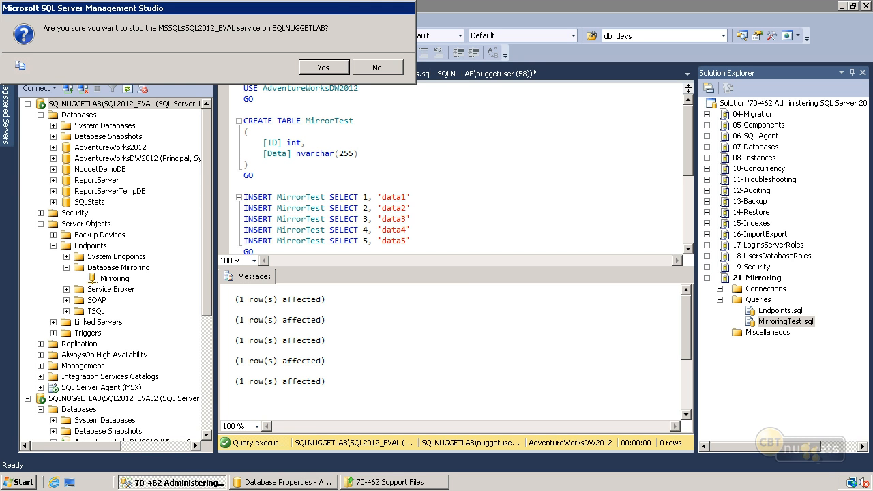
{"action": "left_click", "coordinate": [320, 66]}
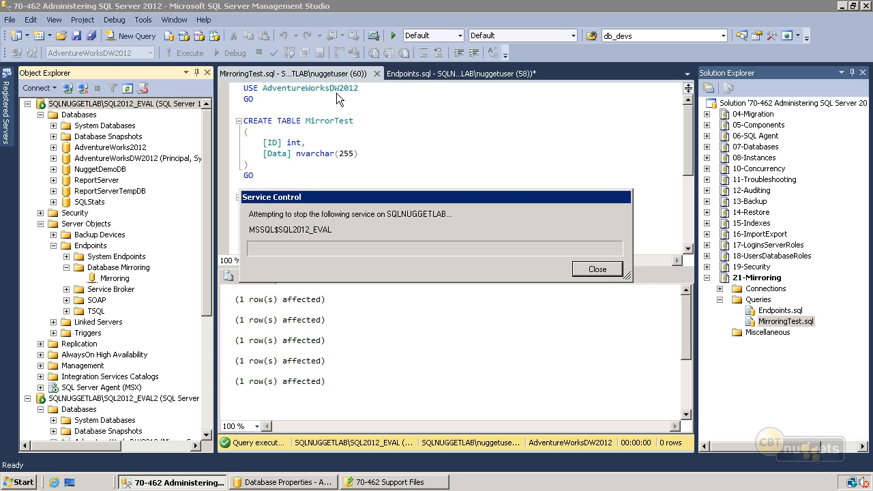
{"action": "left_click", "coordinate": [341, 112]}
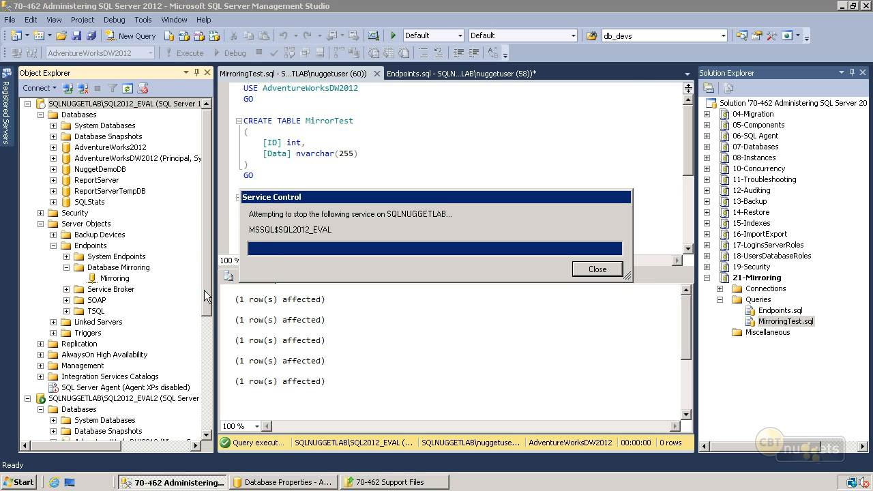
Refresh the databases of SQL2012_EVAL2 to check which mirroring role AdventureWorksDW2012 holds with the other partner stopped
{"action": "left_click_drag", "start_coordinate": [204, 290], "coordinate": [218, 354]}
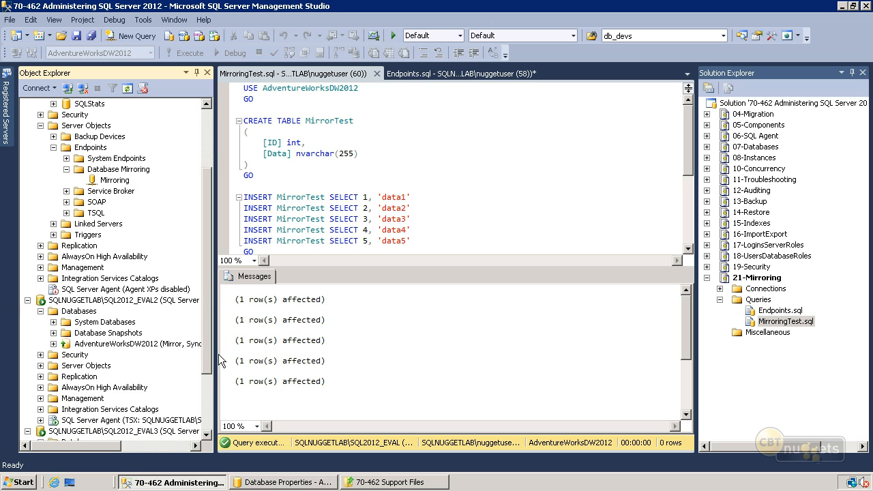
{"action": "right_click", "coordinate": [80, 311]}
{"action": "left_click", "coordinate": [117, 459]}
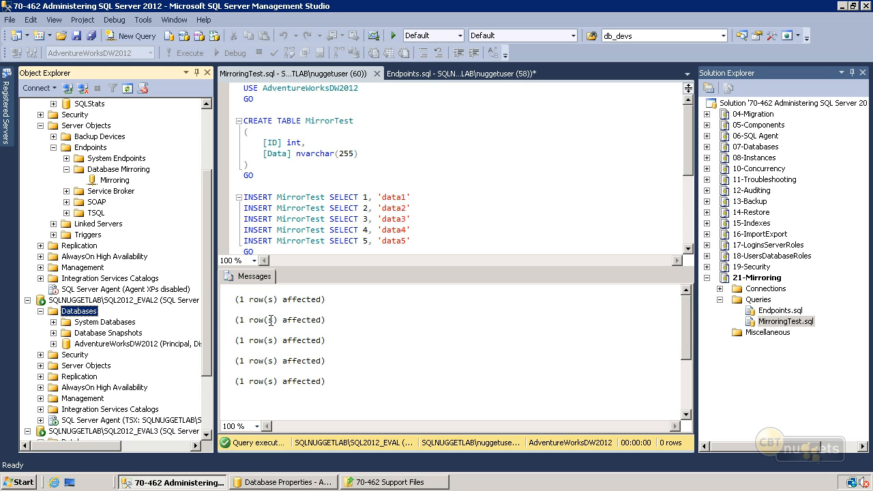
Start the SQL2012_EVAL instance's service again and refresh its databases to check the mirroring role of AdventureWorksDW2012
{"action": "scroll", "coordinate": [209, 190], "scroll_direction": "up", "scroll_amount": 3}
{"action": "left_click", "coordinate": [130, 104]}
{"action": "right_click", "coordinate": [131, 109]}
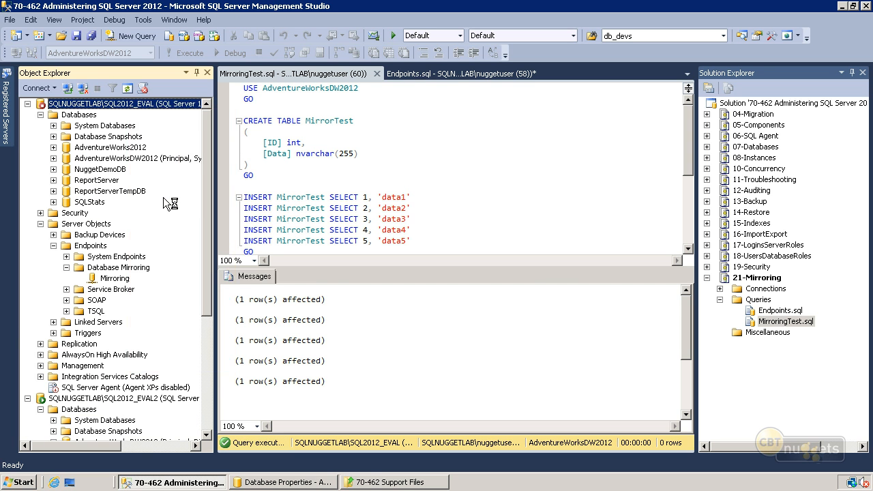
{"action": "left_click", "coordinate": [167, 200]}
{"action": "left_click", "coordinate": [481, 254]}
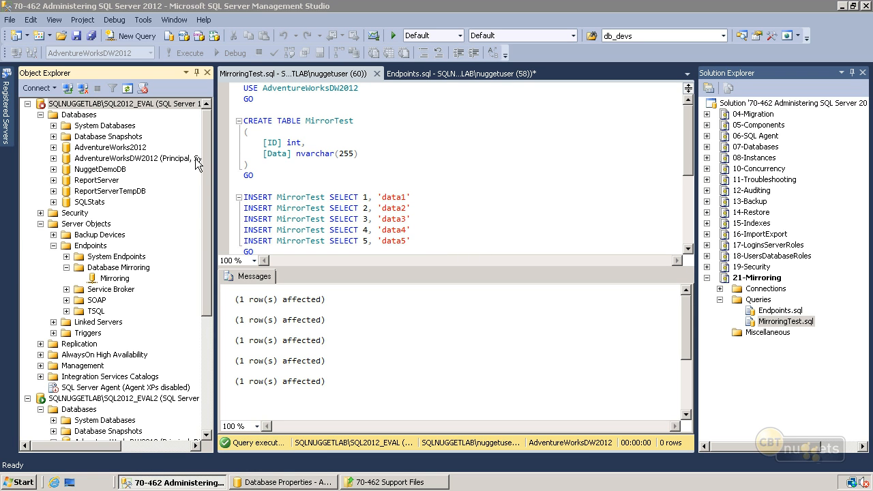
{"action": "right_click", "coordinate": [87, 117]}
{"action": "left_click", "coordinate": [136, 260]}
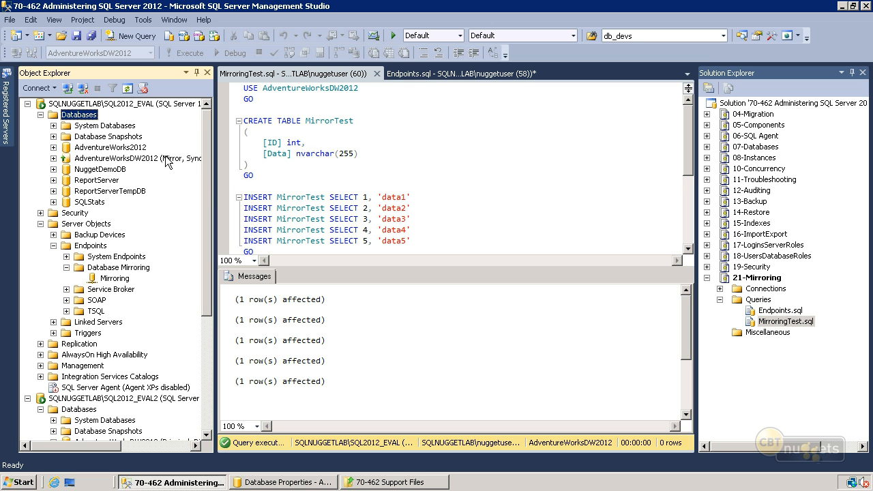
Manually fail over AdventureWorksDW2012 from SQL2012_EVAL2 to its mirror through the mirroring properties, approving the role swap
{"action": "left_click_drag", "start_coordinate": [208, 187], "coordinate": [217, 227]}
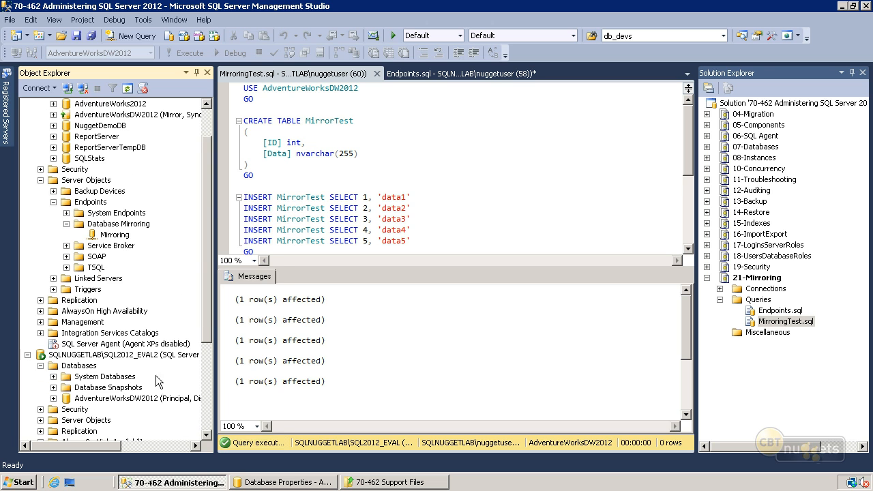
{"action": "right_click", "coordinate": [151, 398]}
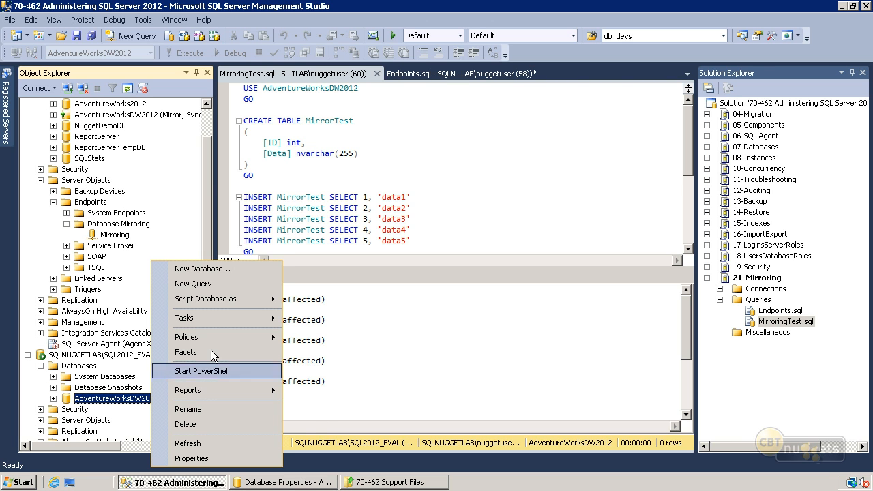
{"action": "left_click", "coordinate": [213, 320]}
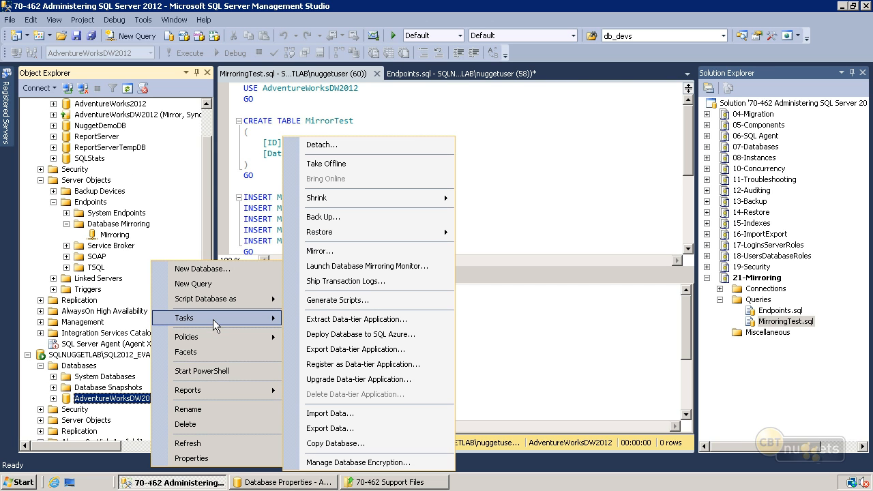
{"action": "left_click", "coordinate": [313, 251]}
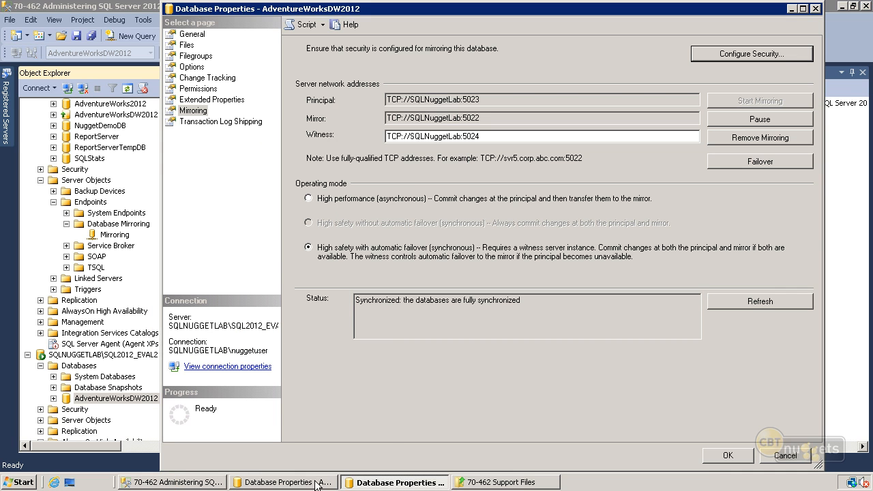
{"action": "left_click", "coordinate": [393, 482]}
{"action": "left_click", "coordinate": [750, 163]}
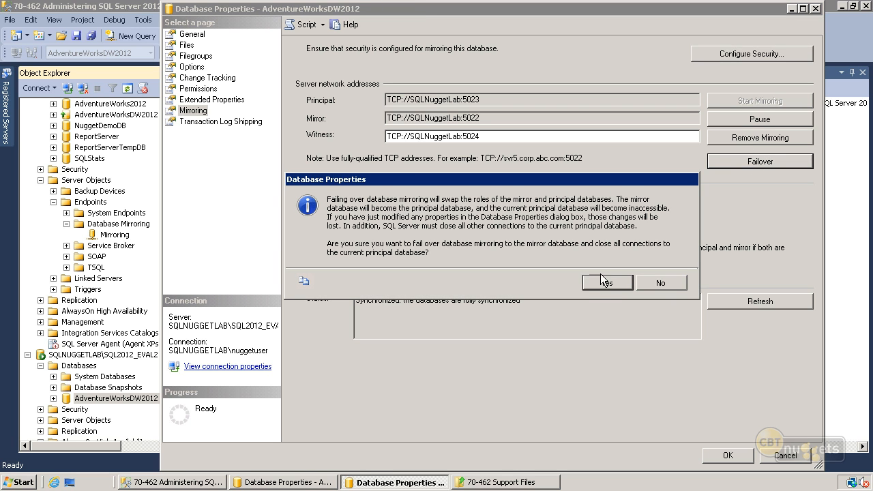
{"action": "left_click", "coordinate": [601, 281]}
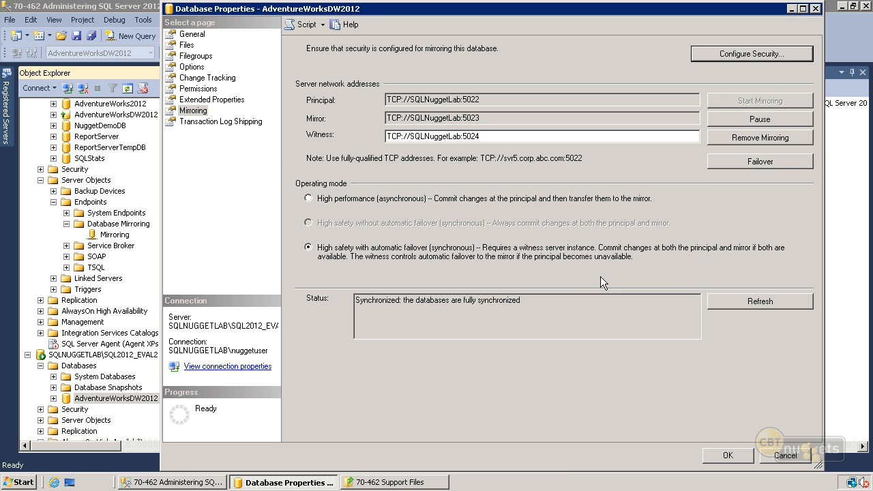
{"action": "left_click", "coordinate": [725, 455]}
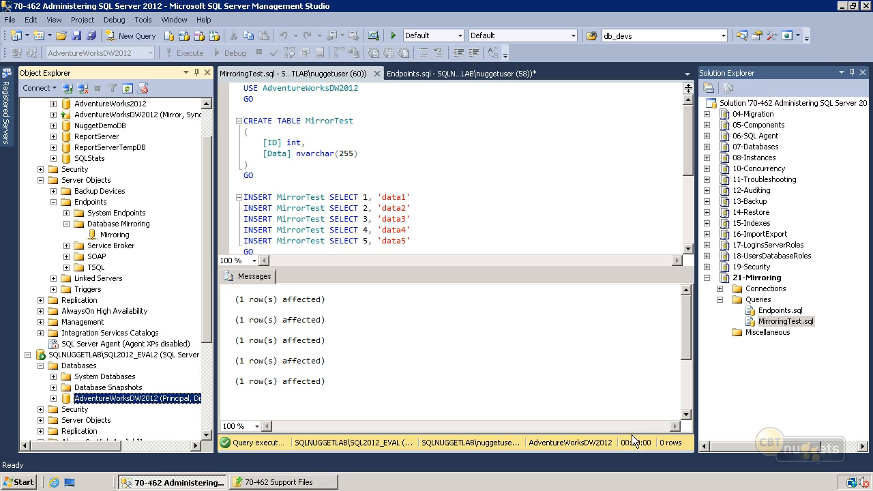
Refresh the databases of SQL2012_EVAL2 and SQL2012_EVAL to check the mirroring roles of AdventureWorksDW2012
{"action": "right_click", "coordinate": [79, 366]}
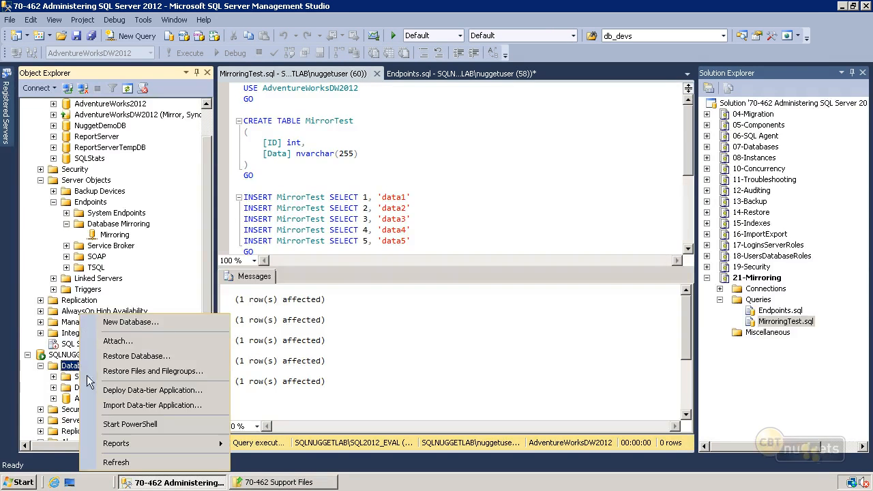
{"action": "left_click", "coordinate": [113, 462]}
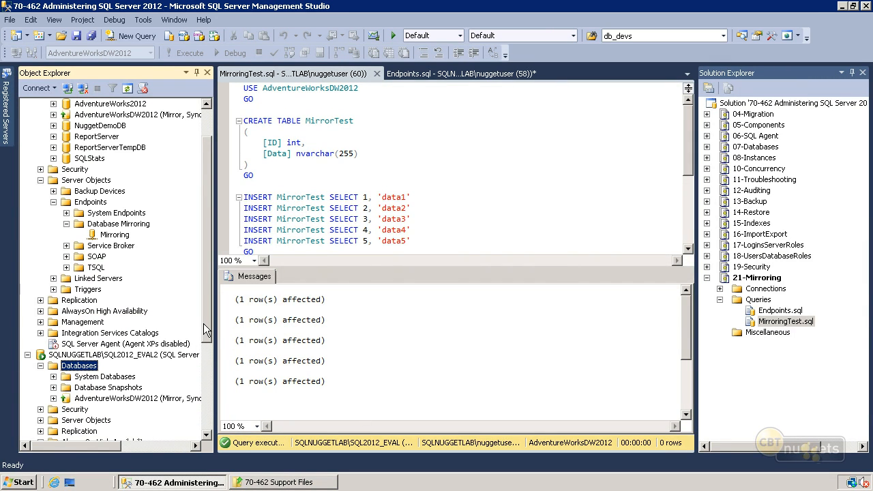
{"action": "scroll", "coordinate": [205, 328], "scroll_direction": "up", "scroll_amount": 2}
{"action": "right_click", "coordinate": [88, 120]}
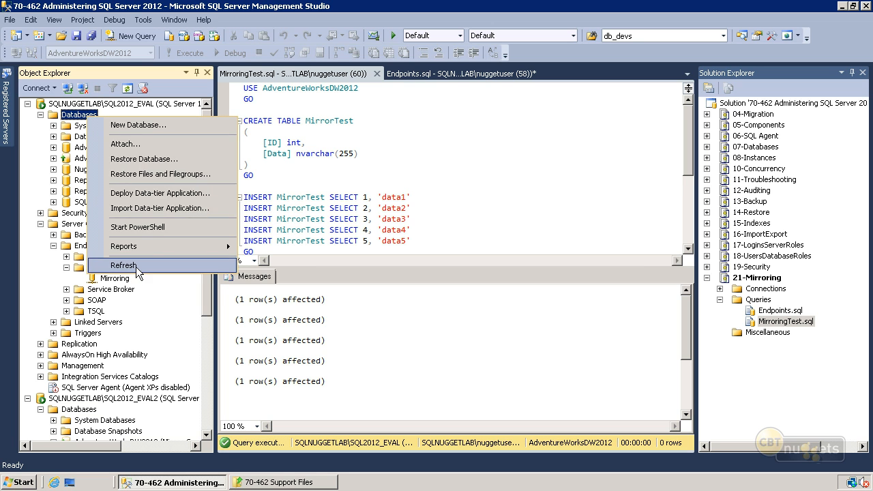
{"action": "left_click", "coordinate": [164, 264]}
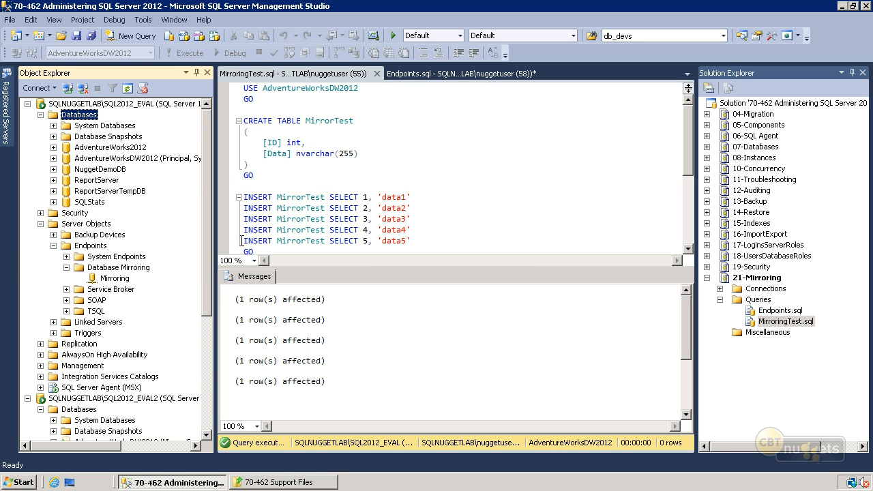
Try the mirroring operating modes of AdventureWorksDW2012 on SQL2012_EVAL, entering TCP://SQLNuggetLab:5023 as witness, and discard the changes
{"action": "right_click", "coordinate": [158, 161]}
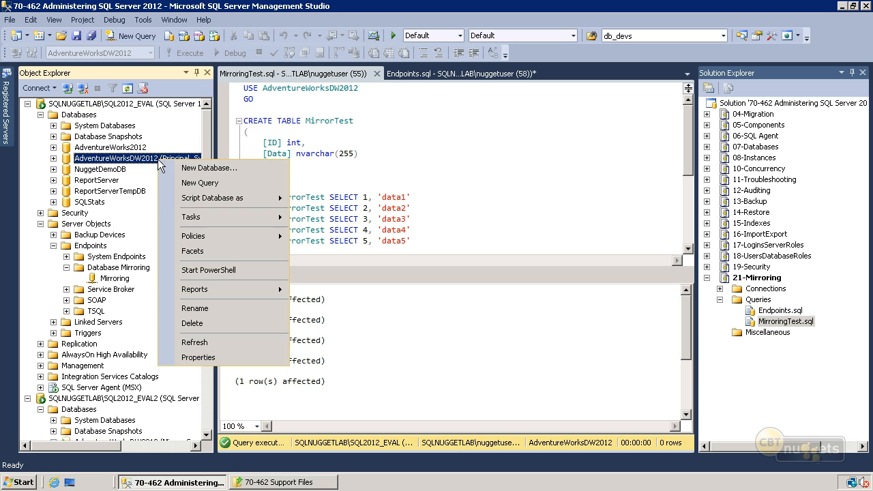
{"action": "mouse_move", "coordinate": [189, 217]}
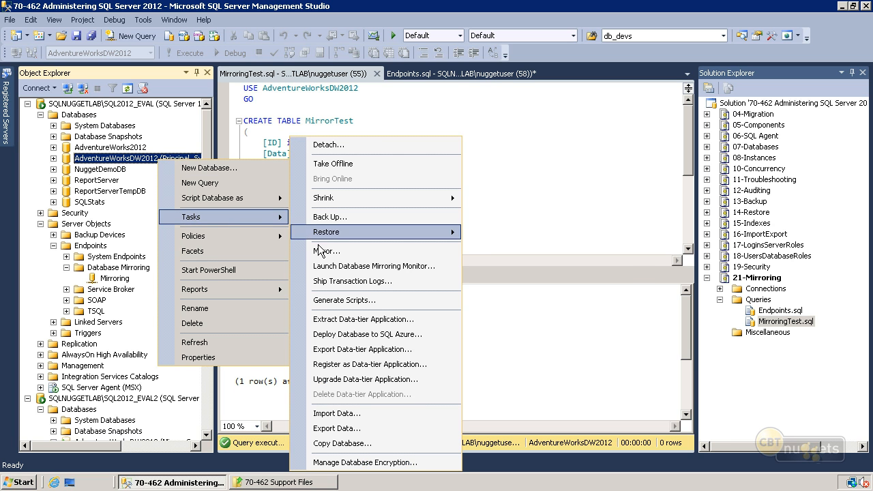
{"action": "left_click", "coordinate": [323, 250]}
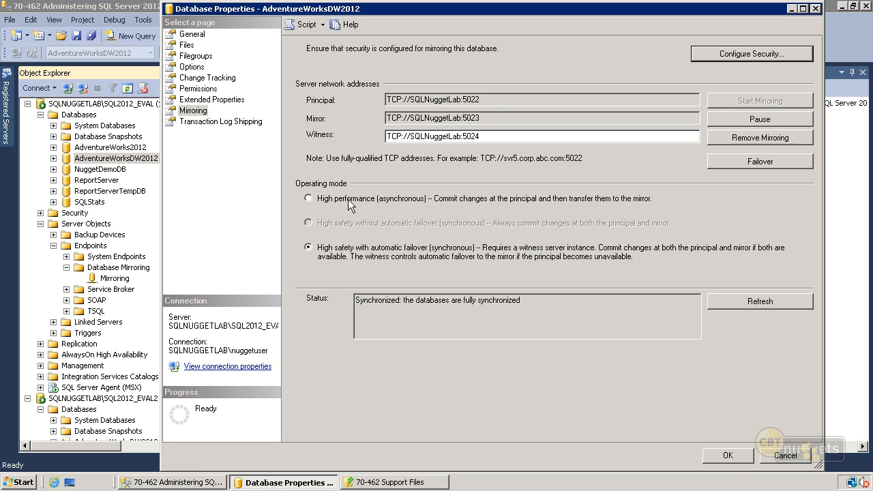
{"action": "left_click", "coordinate": [349, 201]}
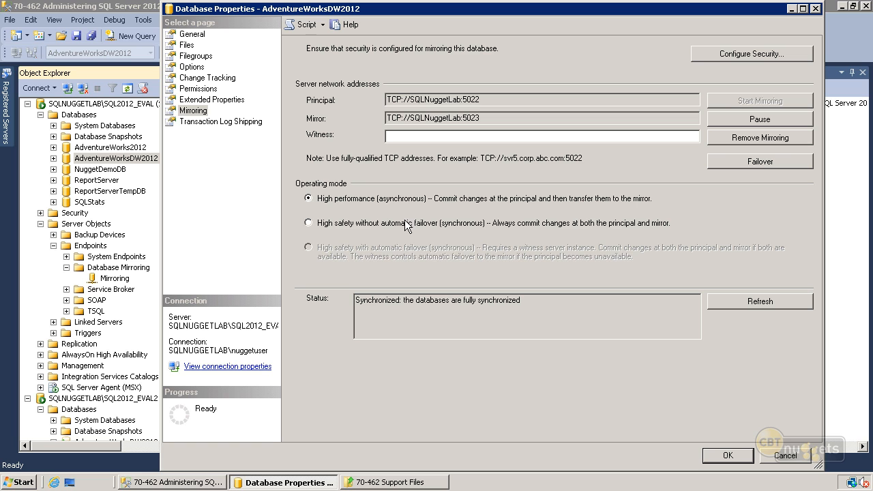
{"action": "left_click", "coordinate": [428, 225]}
{"action": "left_click", "coordinate": [429, 137]}
{"action": "type", "text": "TCP://SQLNuggetLab:5023"}
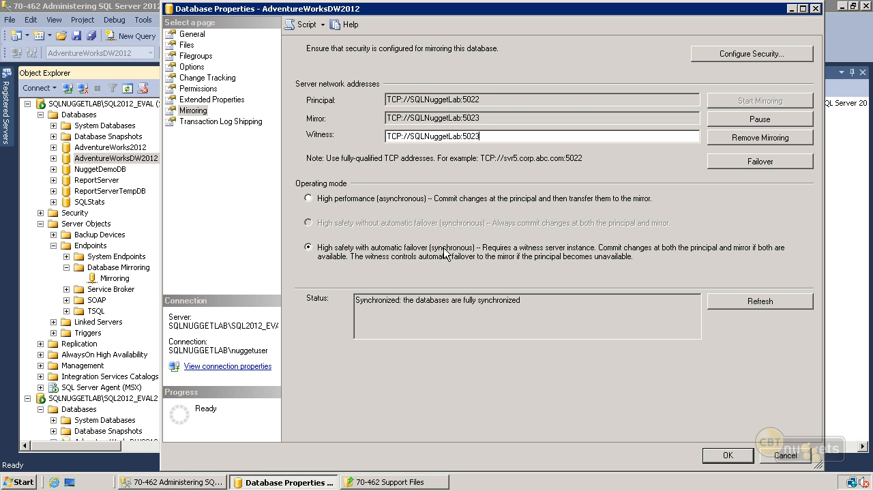
{"action": "left_click", "coordinate": [785, 456]}
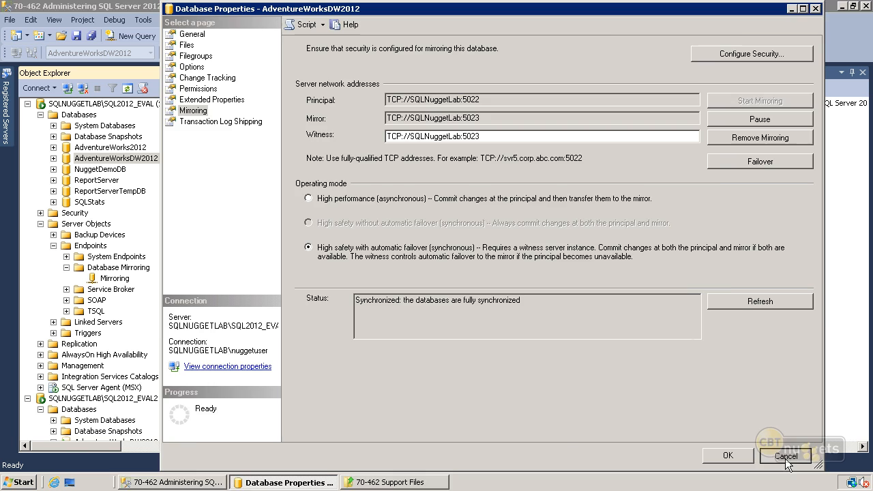